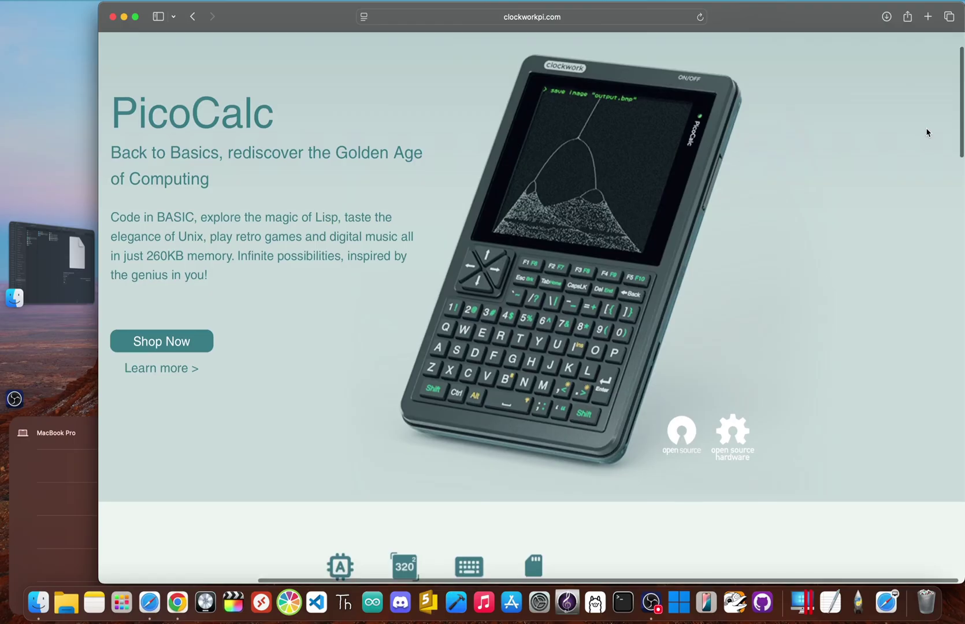
- Look through the PicoCalc product page, including its hardware specs, supported software and programming languages
scroll(927, 132, "down", 3)
scroll(927, 132, "down", 3)
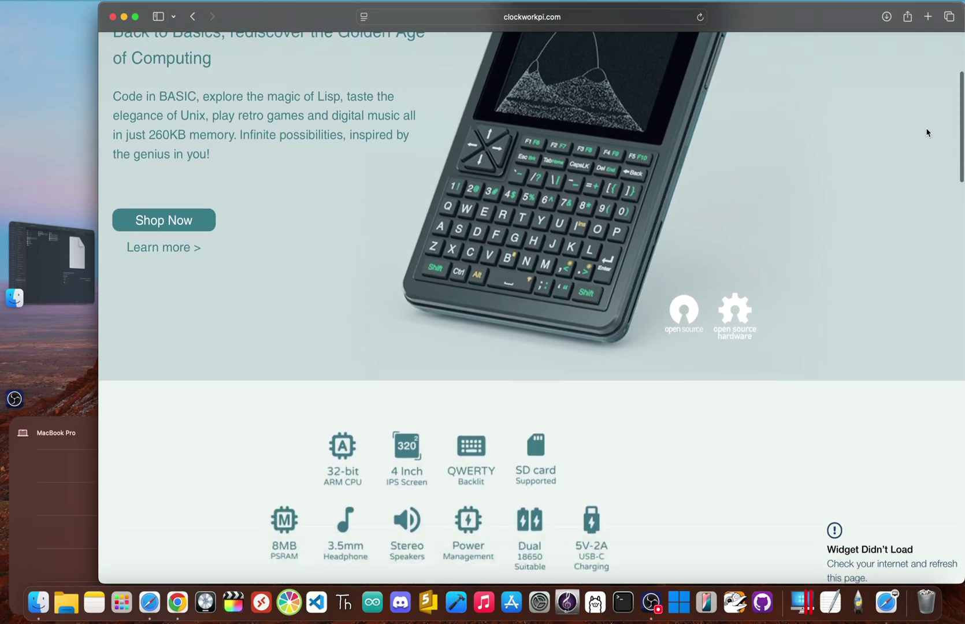
scroll(927, 132, "down", 7)
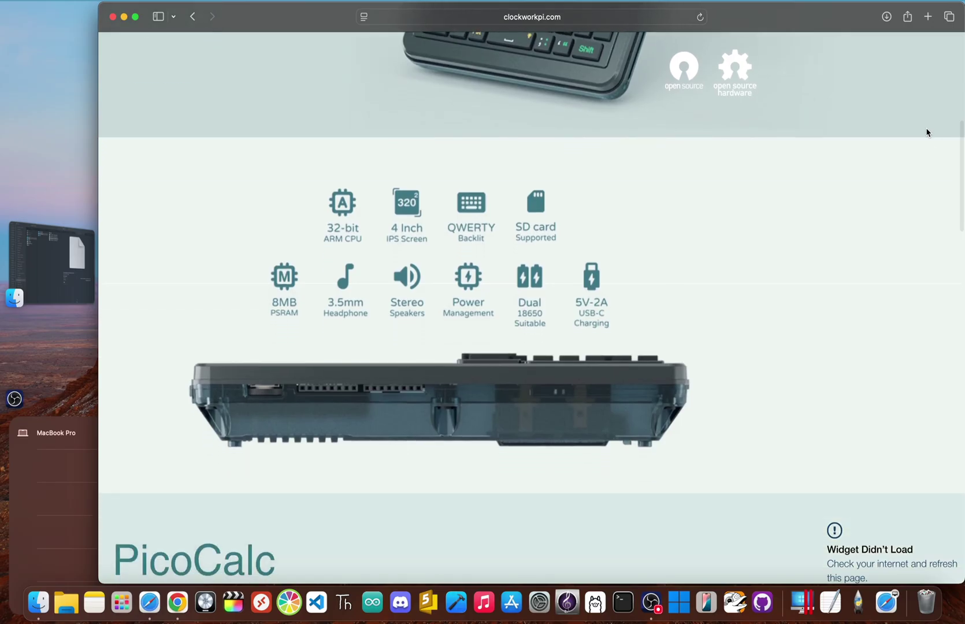
scroll(927, 133, "down", 4)
scroll(927, 132, "down", 10)
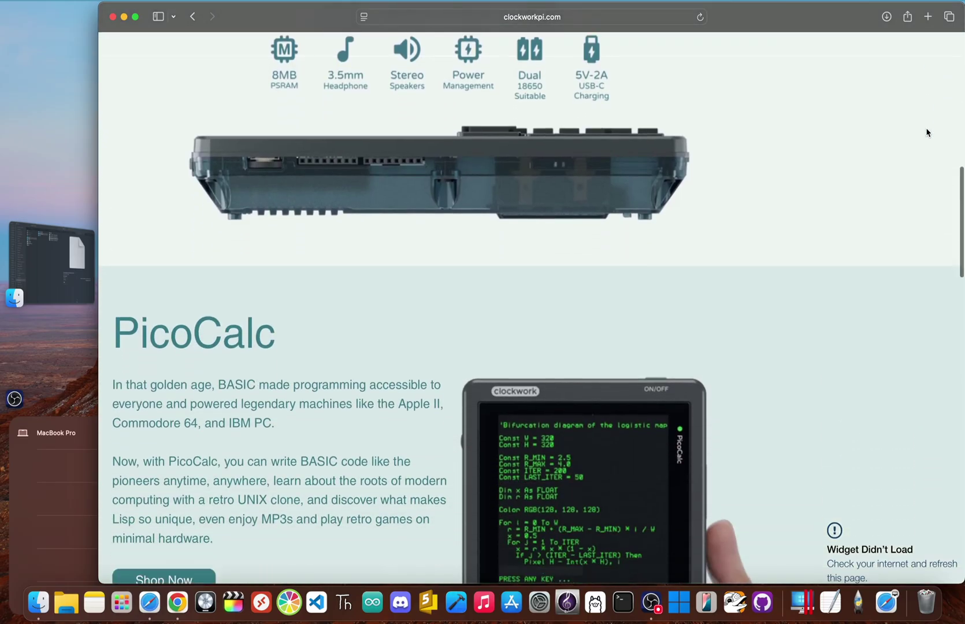
scroll(927, 133, "down", 3)
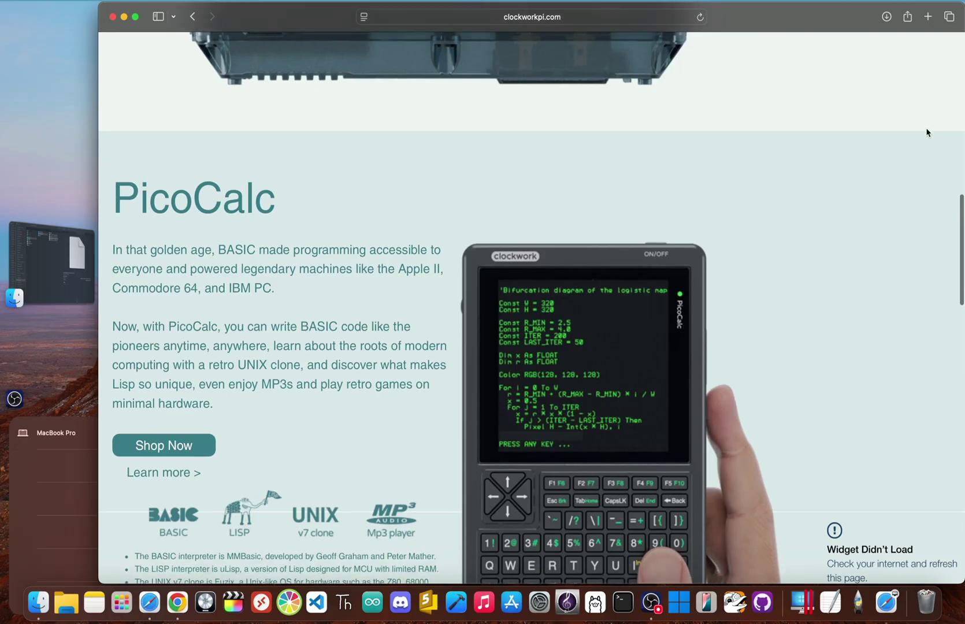
scroll(927, 132, "down", 2)
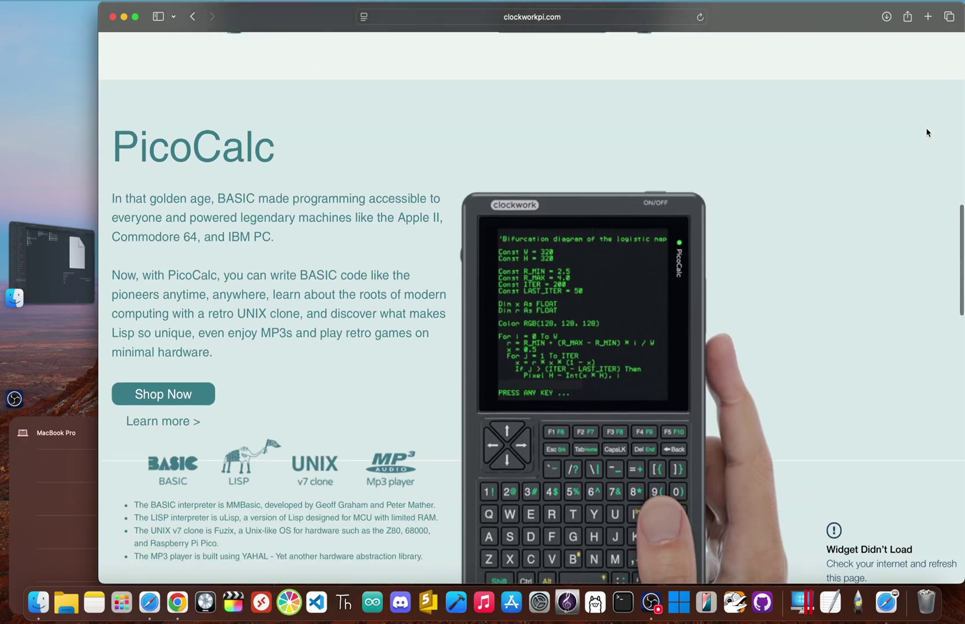
scroll(927, 132, "down", 4)
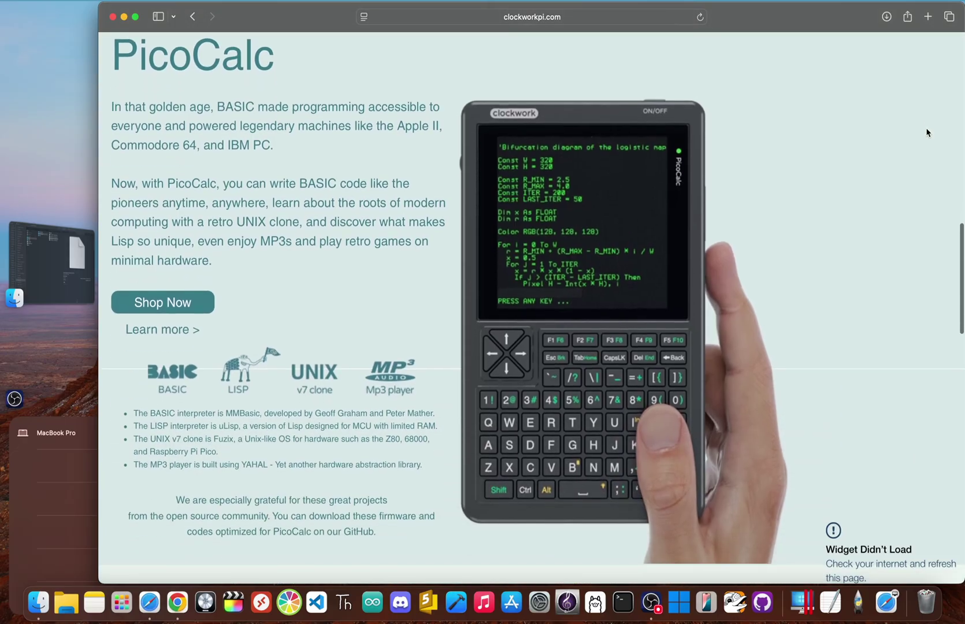
scroll(926, 132, "down", 7)
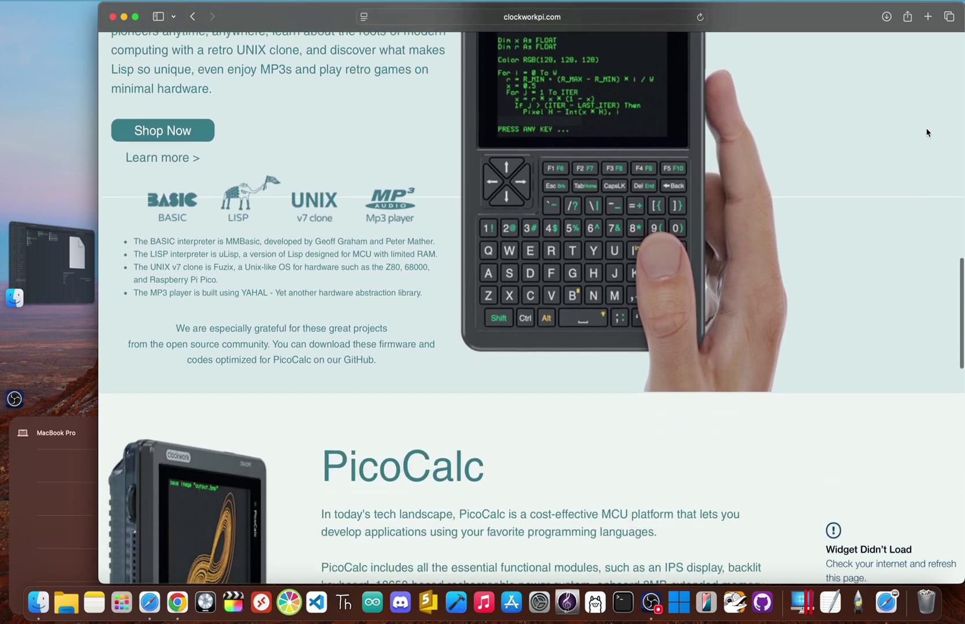
scroll(927, 132, "down", 10)
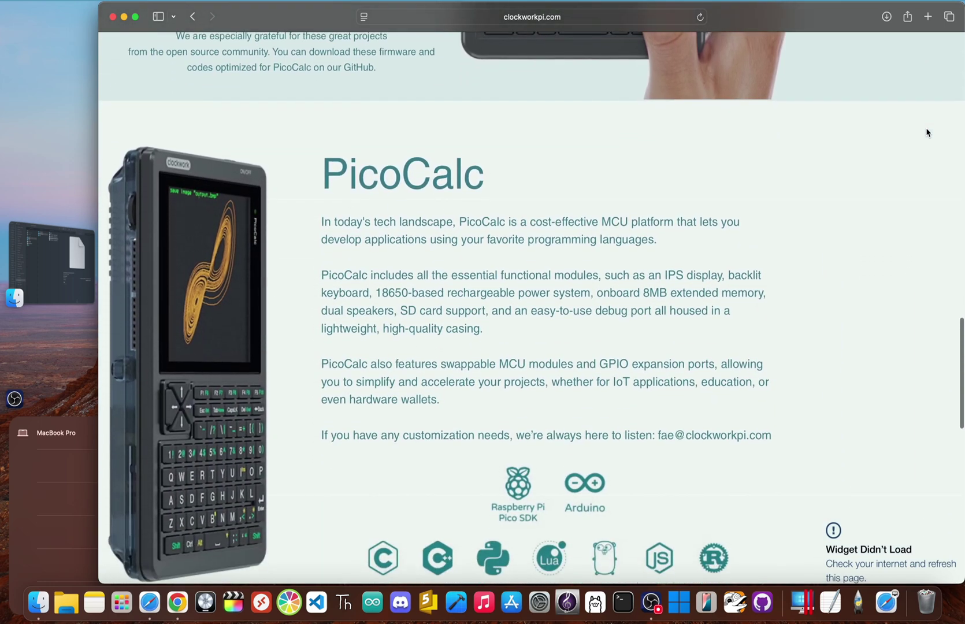
scroll(926, 132, "down", 2)
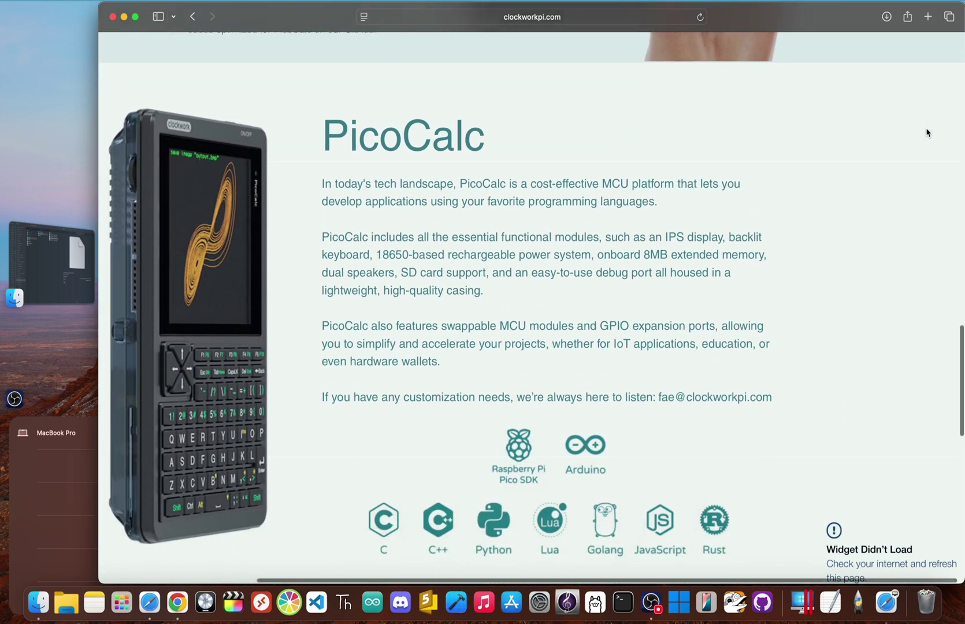
scroll(927, 132, "down", 2)
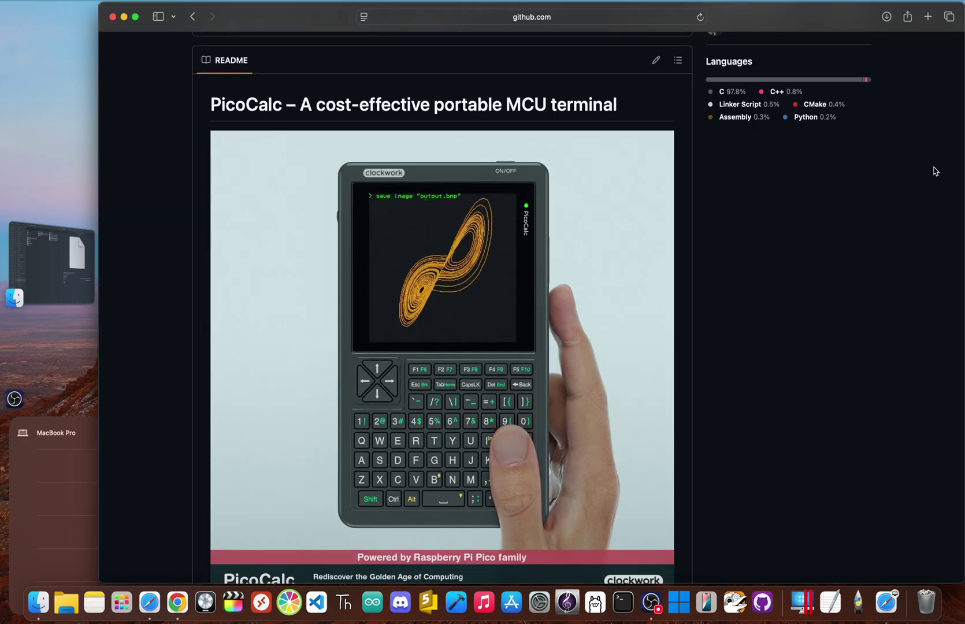
- Read the Features and Development & Customization sections of the PicoCalc GitHub README
scroll(935, 171, "down", 5)
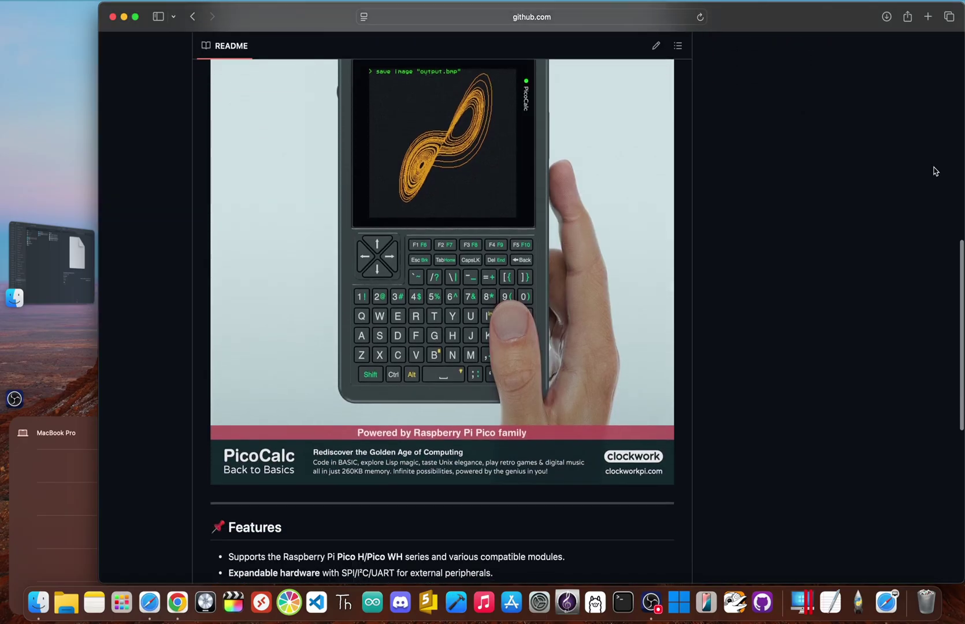
scroll(935, 171, "down", 4)
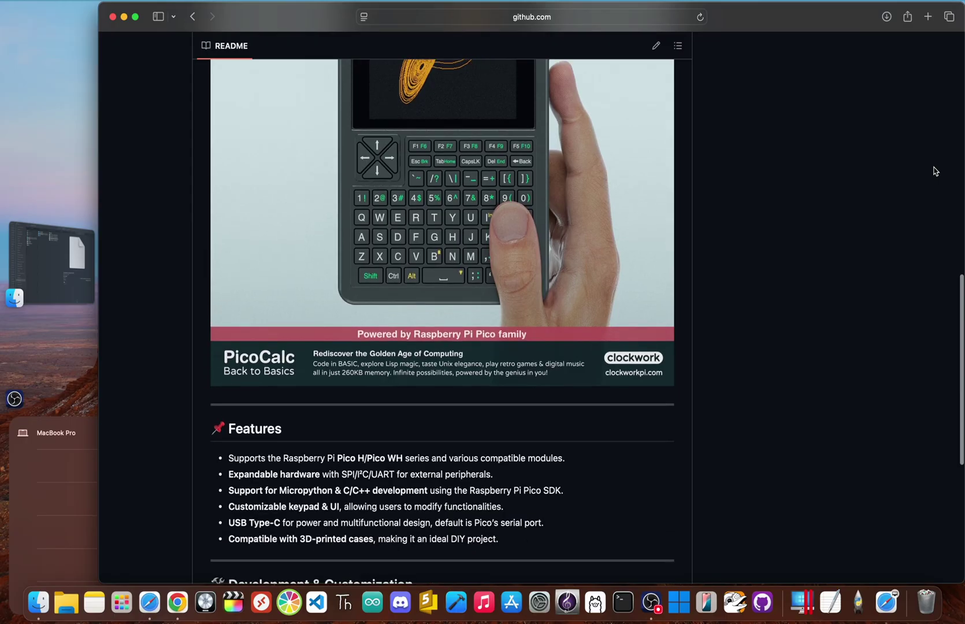
scroll(935, 171, "down", 2)
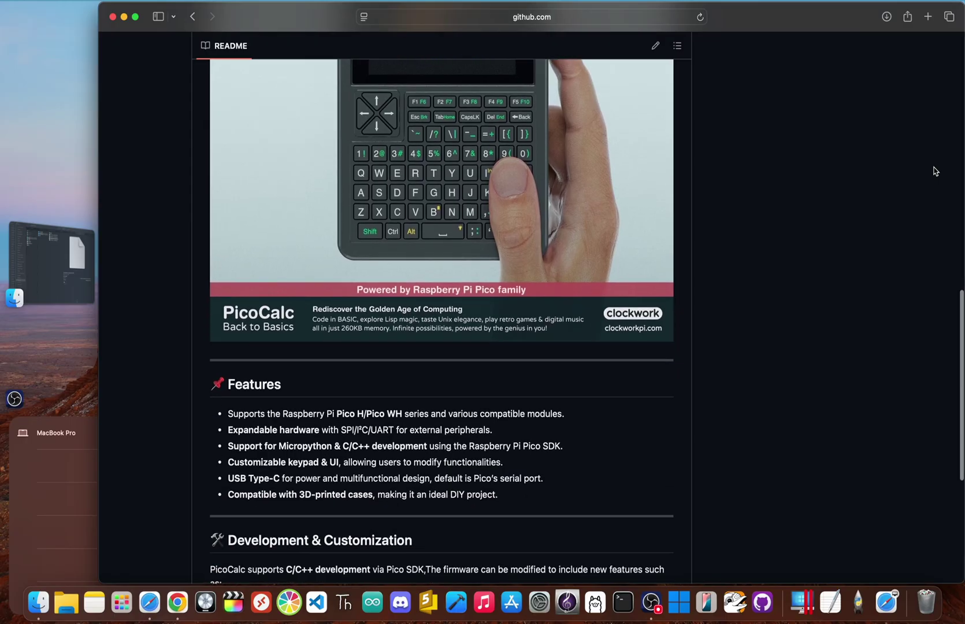
scroll(935, 171, "down", 3)
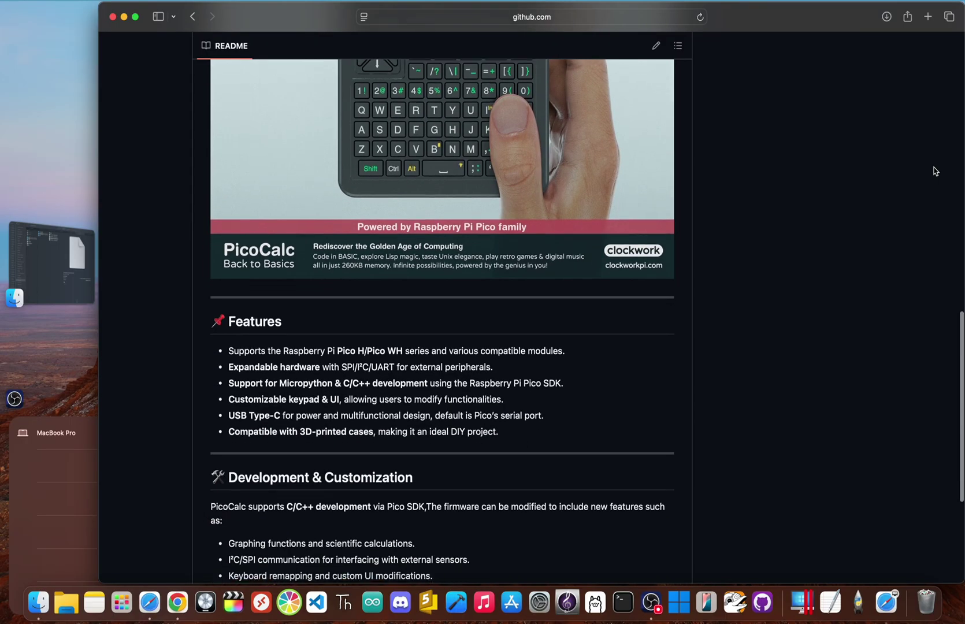
scroll(935, 171, "down", 2)
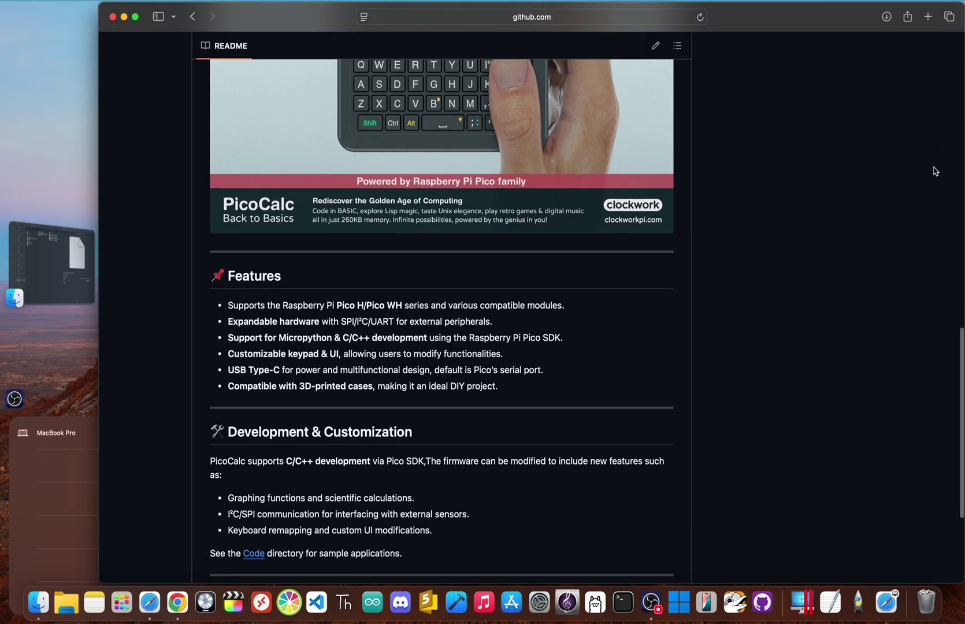
- Switch to the Picoware repository and review its README's features, supported boards and related videos
key("super+bracketleft")
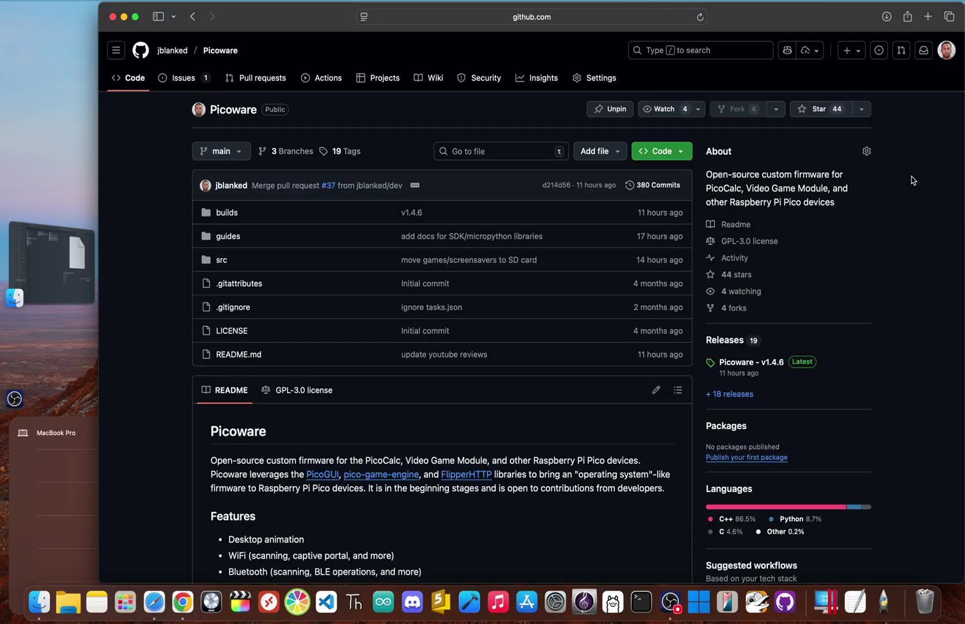
scroll(919, 176, "down", 3)
scroll(912, 181, "down", 1)
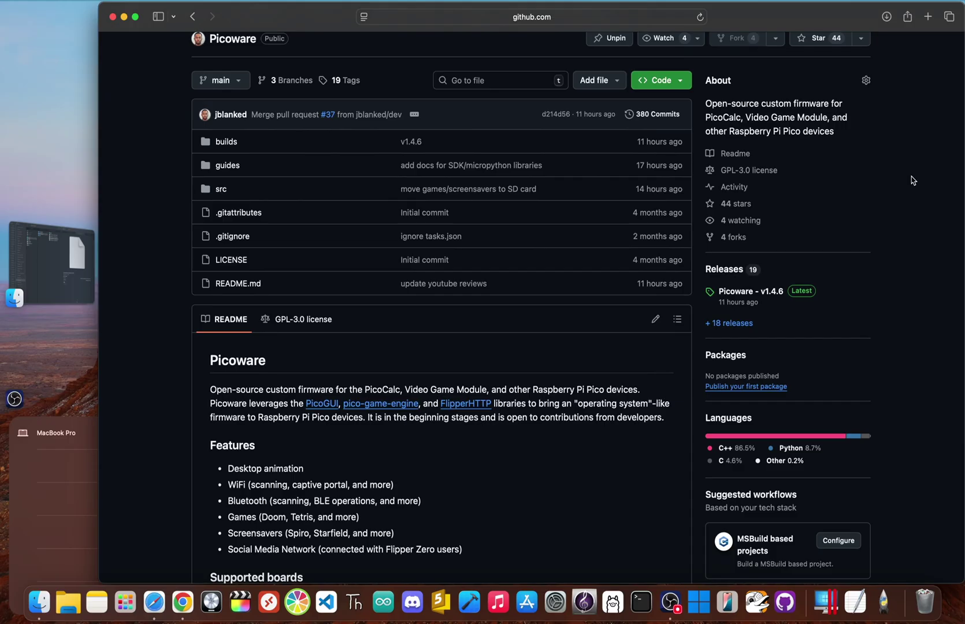
scroll(912, 181, "down", 5)
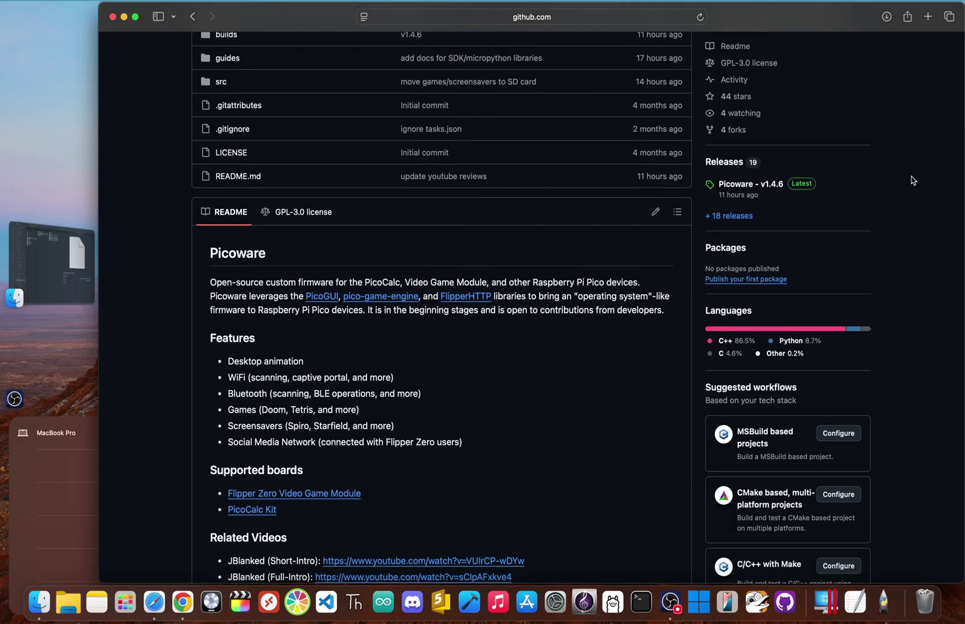
scroll(912, 180, "down", 2)
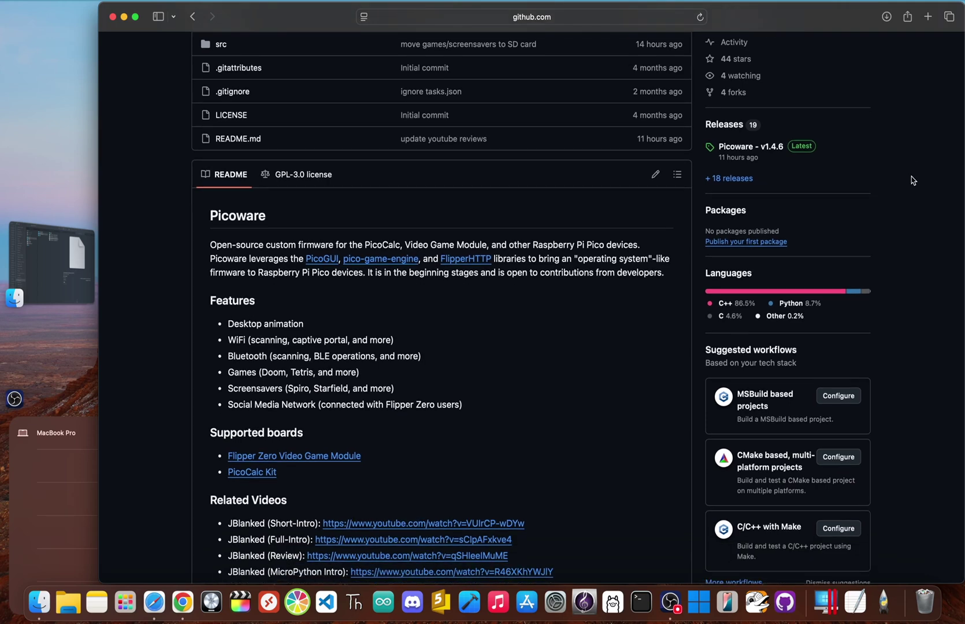
scroll(912, 180, "down", 5)
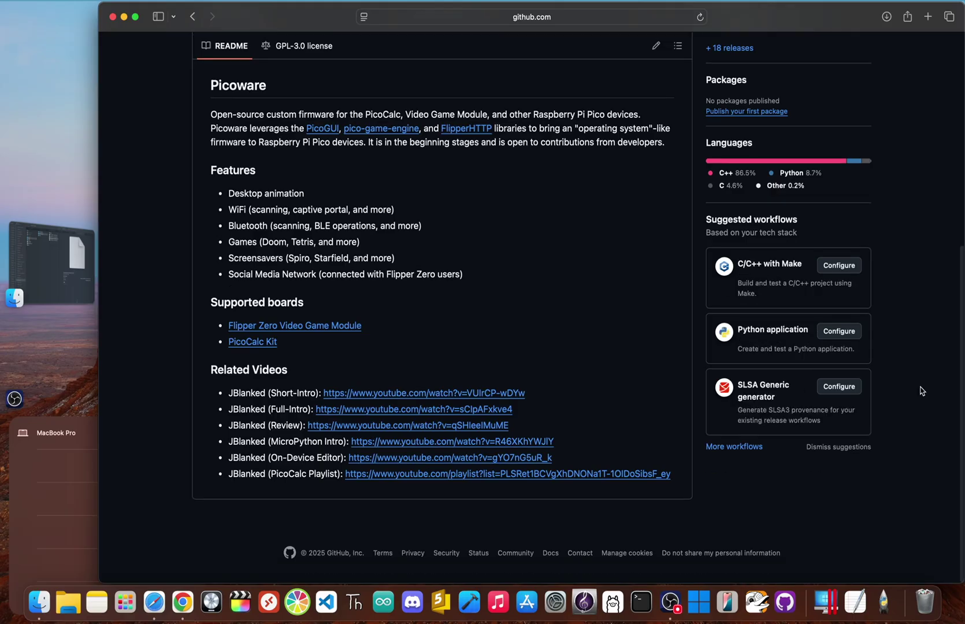
scroll(921, 390, "up", 4)
scroll(922, 391, "up", 8)
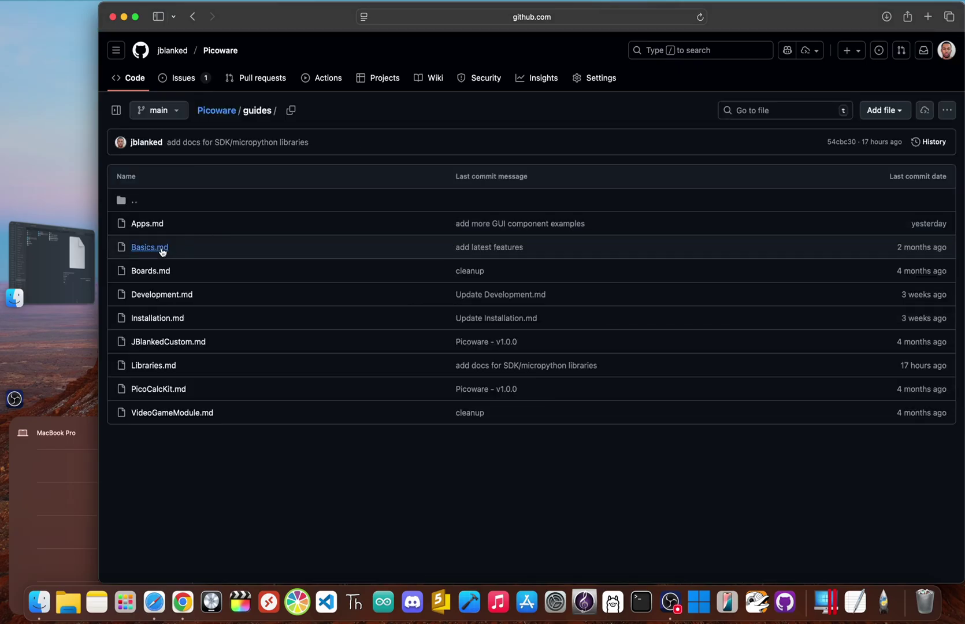
- Open the Basics.md guide and read its sections from Components through Screensavers
left_click(149, 247)
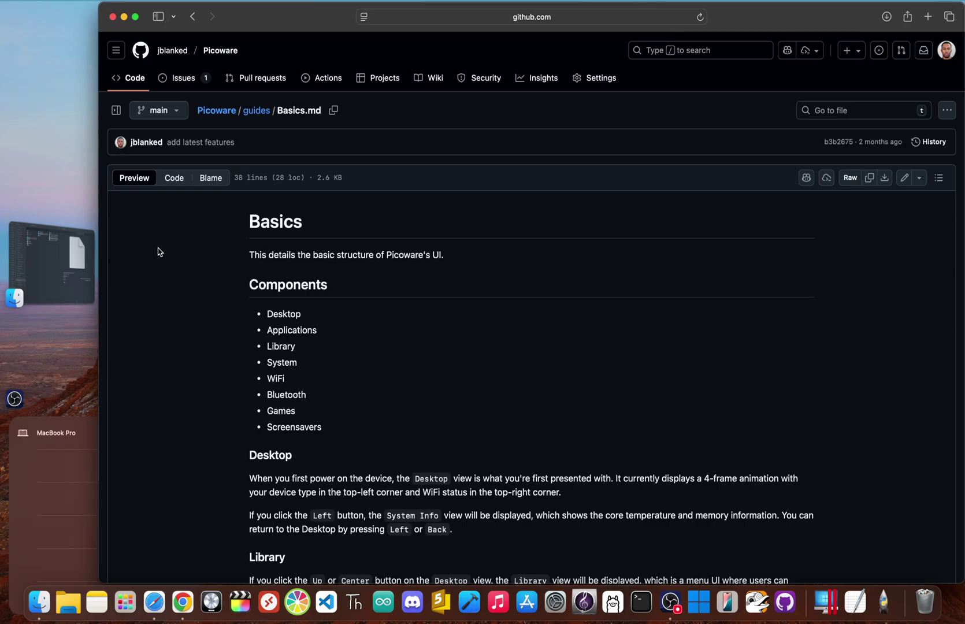
scroll(420, 325, "up", 5)
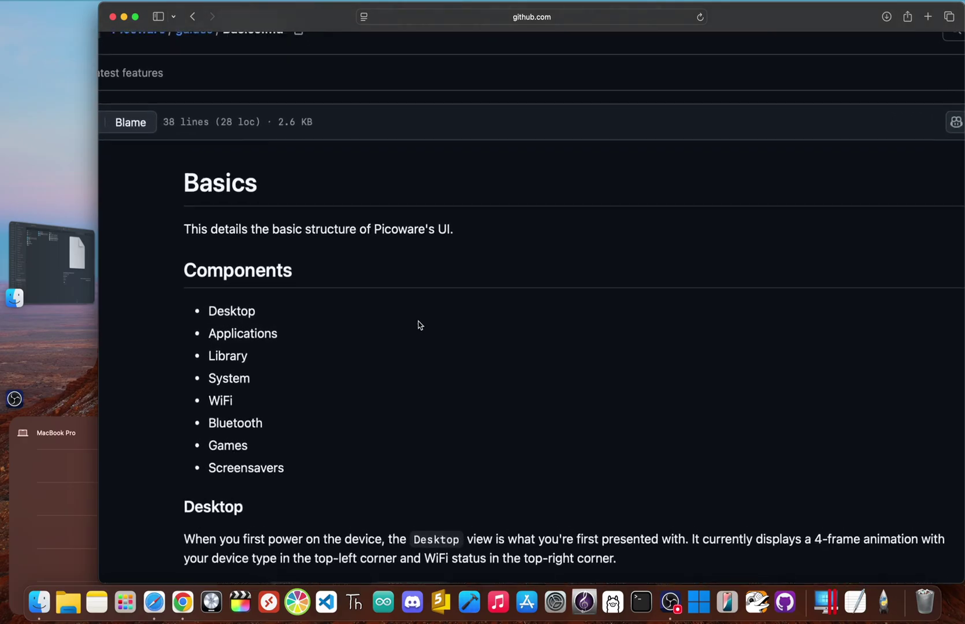
scroll(420, 324, "down", 5)
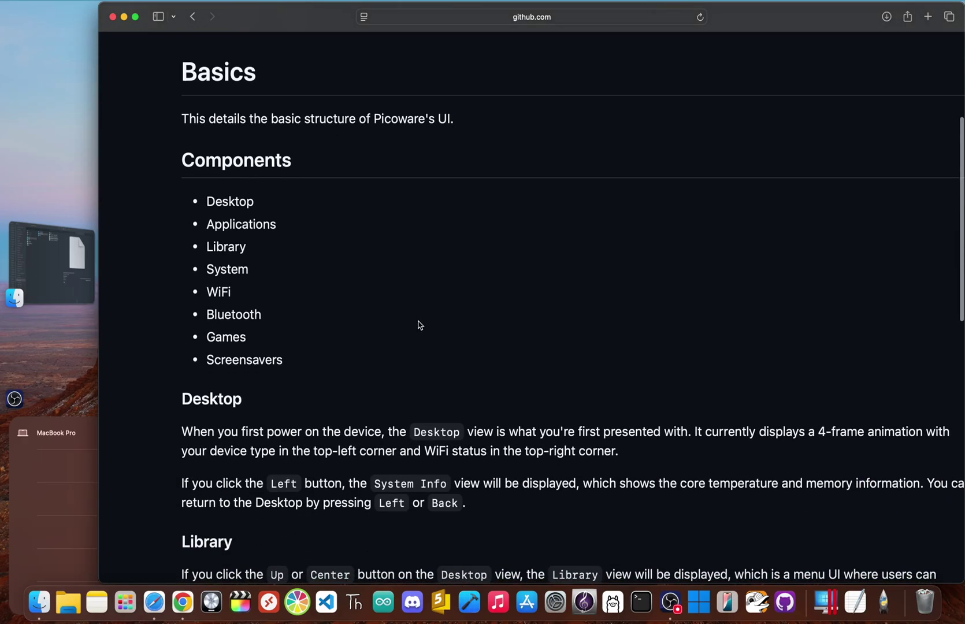
scroll(420, 325, "right", 2)
scroll(420, 325, "right", 2)
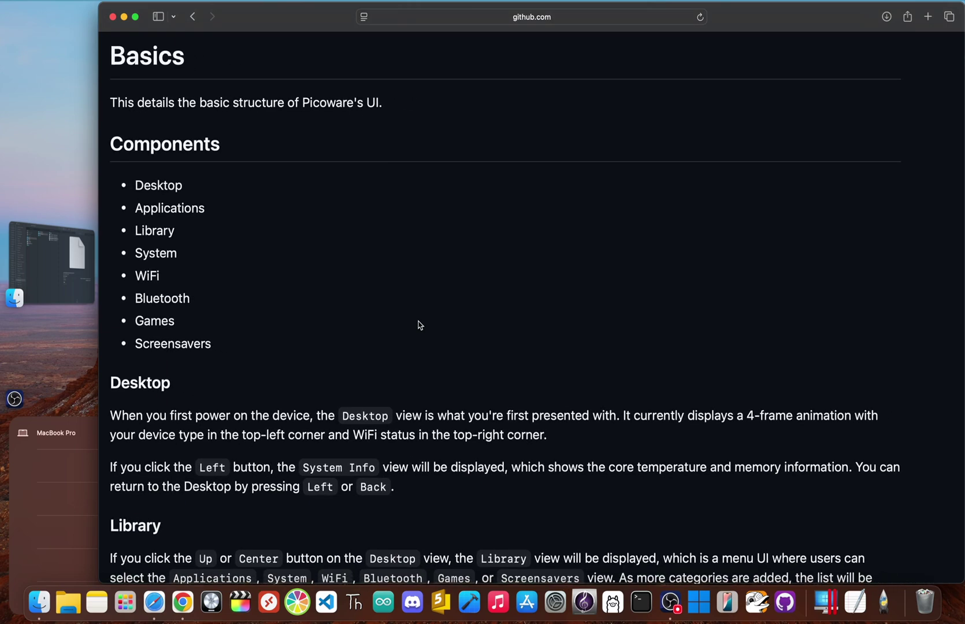
scroll(420, 324, "down", 1)
scroll(419, 325, "down", 5)
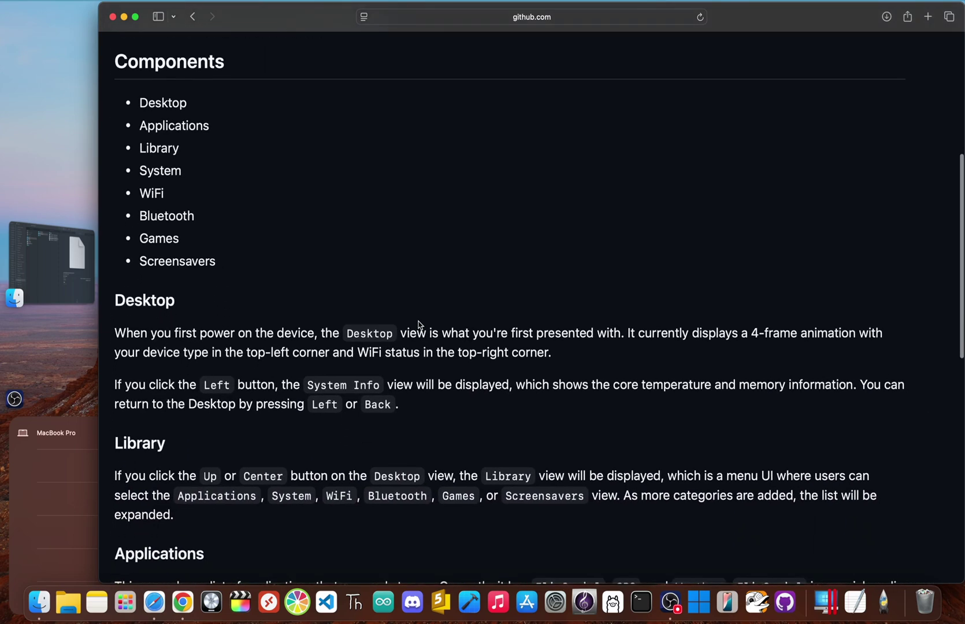
scroll(420, 324, "down", 1)
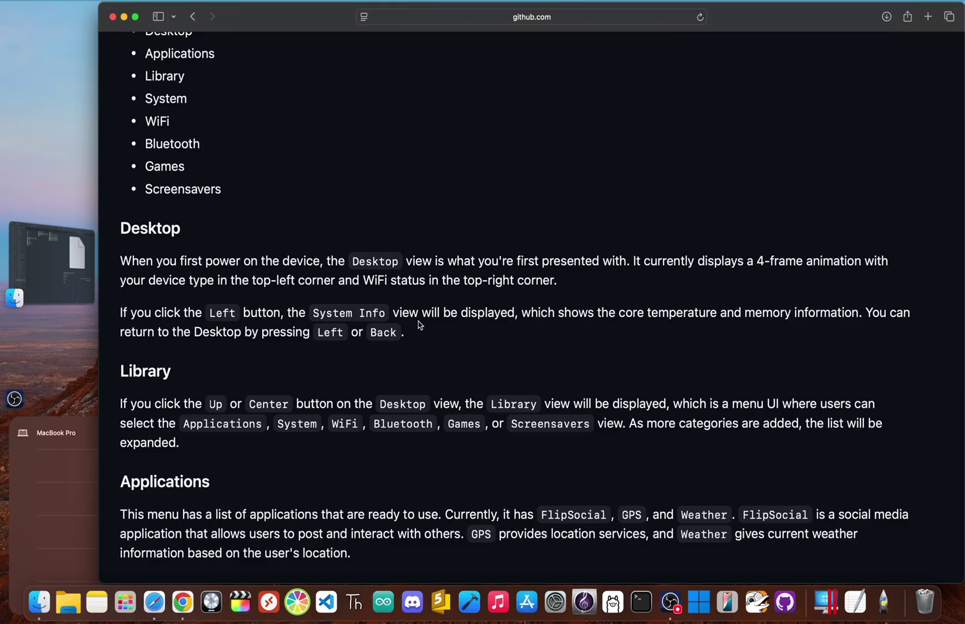
scroll(420, 325, "down", 5)
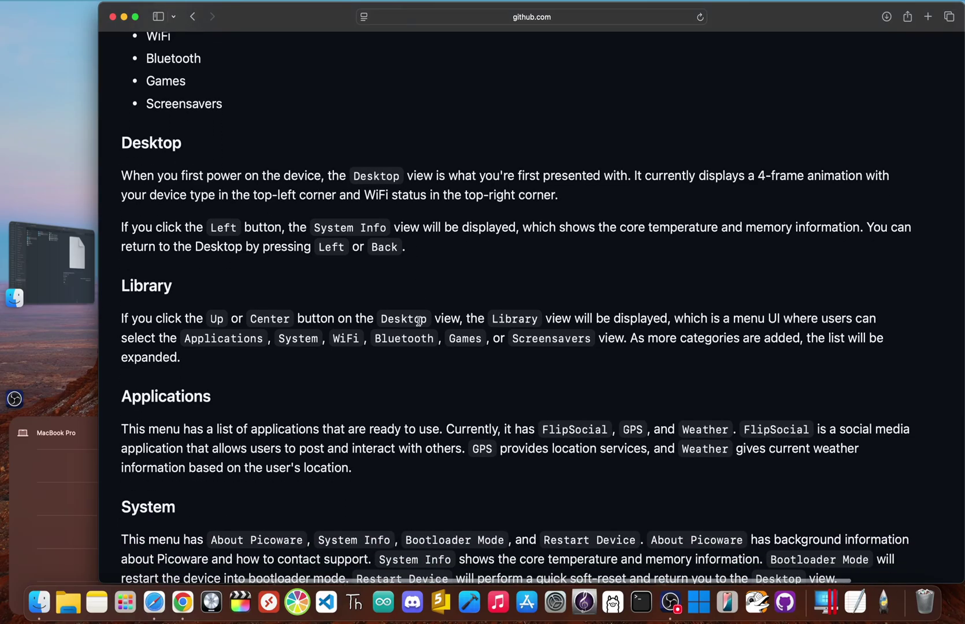
scroll(418, 322, "down", 10)
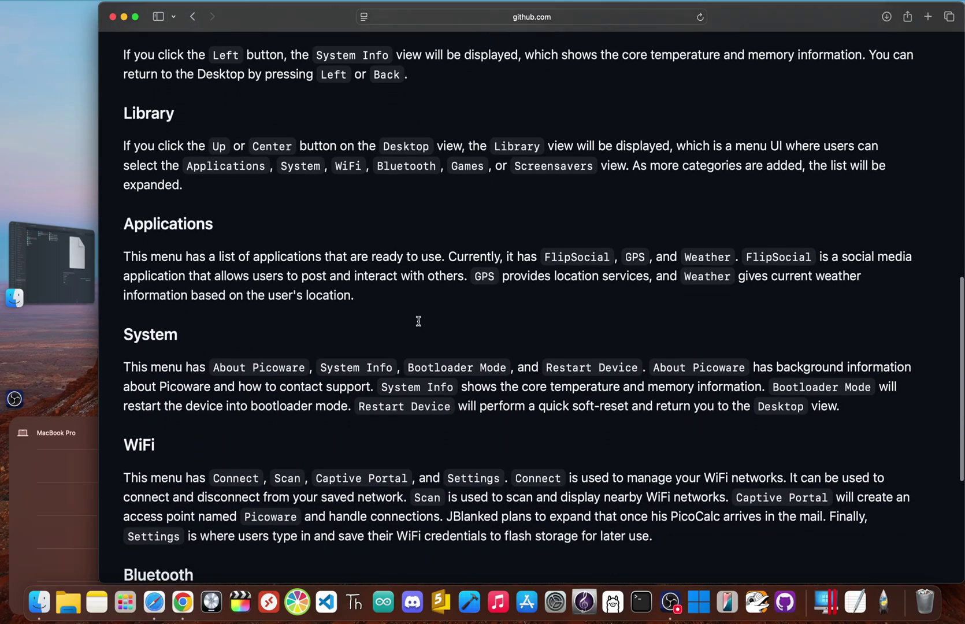
scroll(418, 321, "down", 8)
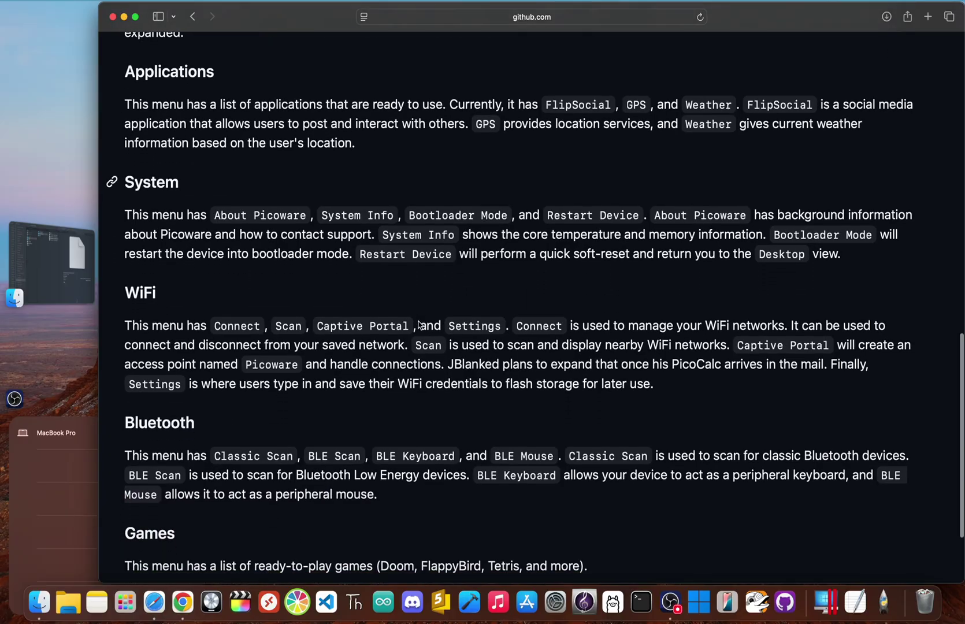
scroll(420, 325, "down", 4)
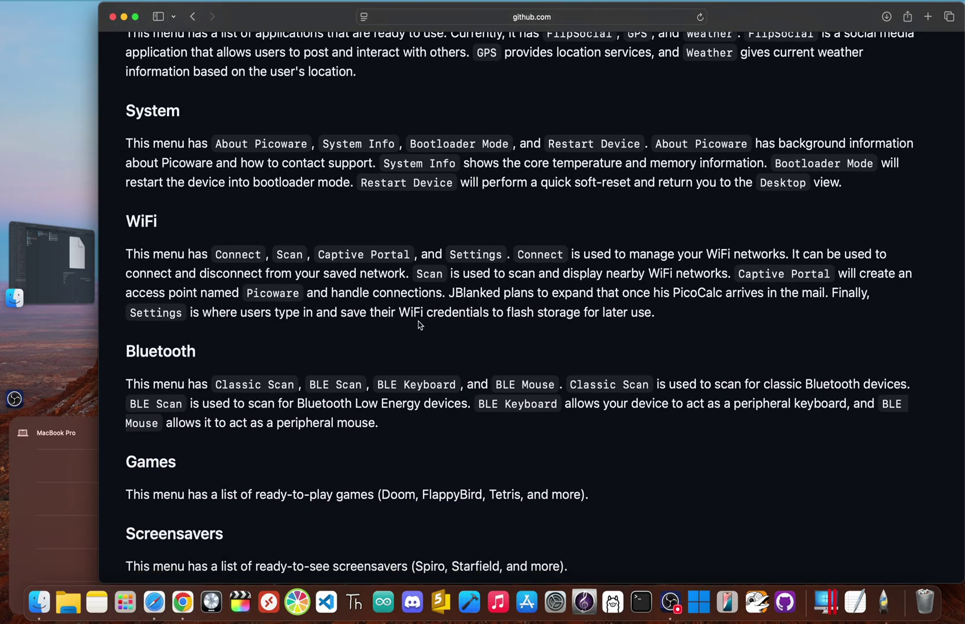
scroll(419, 324, "down", 3)
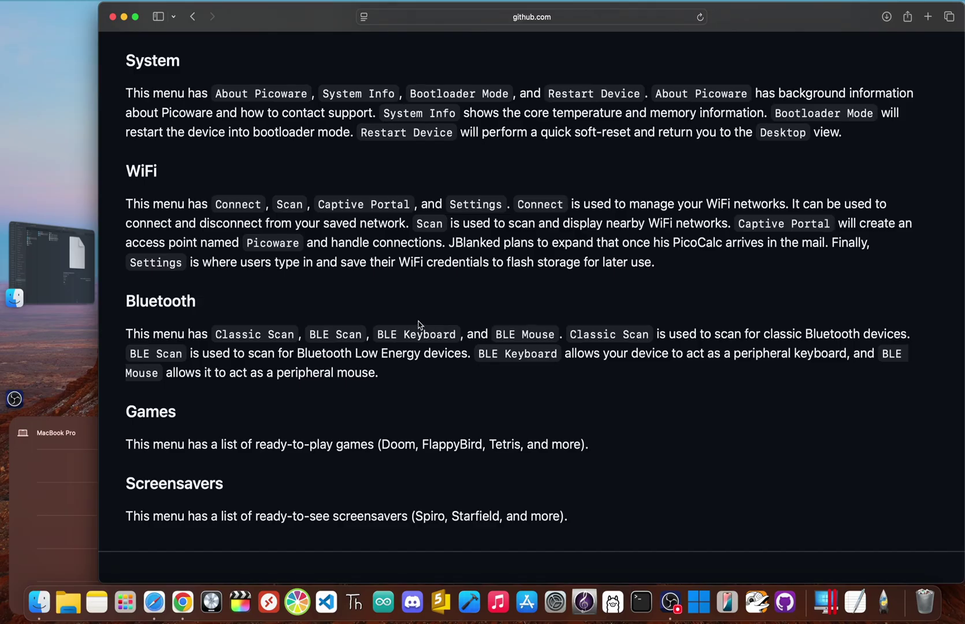
- Return to the repository's guides folder and open the Apps.md guide
scroll(419, 324, "up", 20)
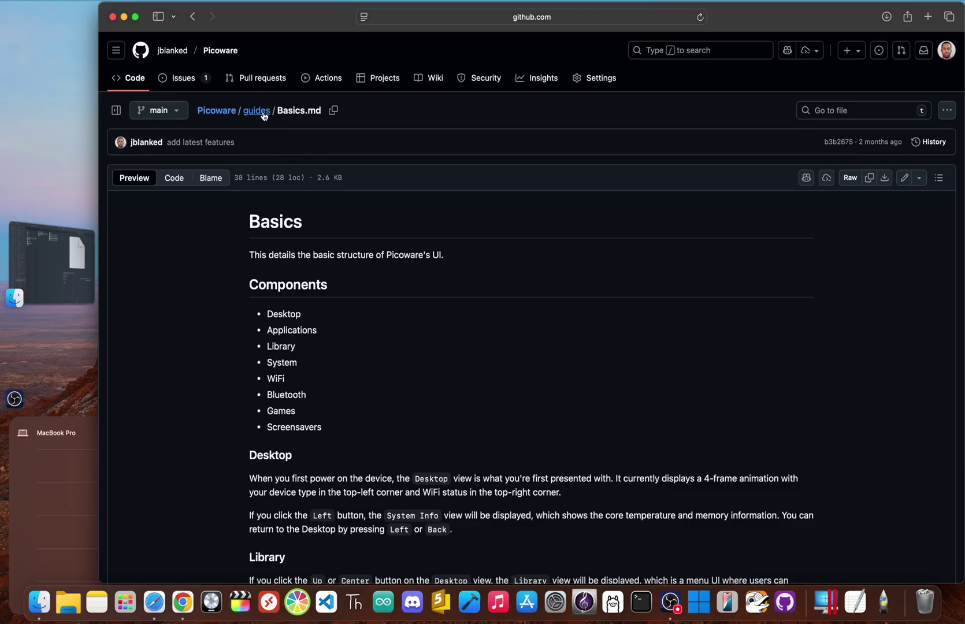
left_click(257, 110)
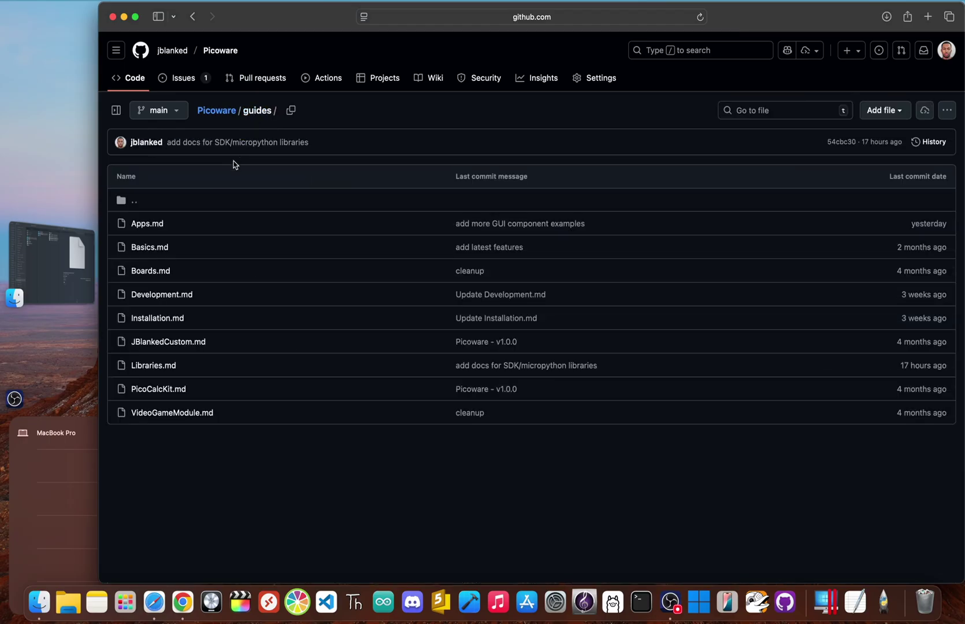
left_click(154, 225)
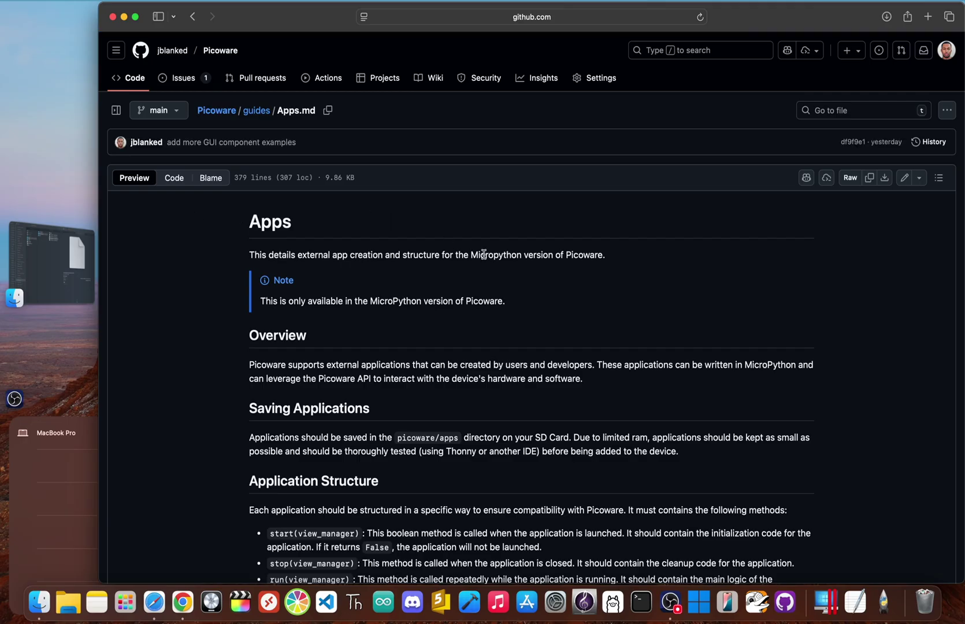
- Read the Apps.md guide from the introduction and Overview through Application Structure, Example Application and Best Practices
scroll(484, 254, "down", 1)
scroll(483, 254, "up", 2)
scroll(484, 254, "down", 5)
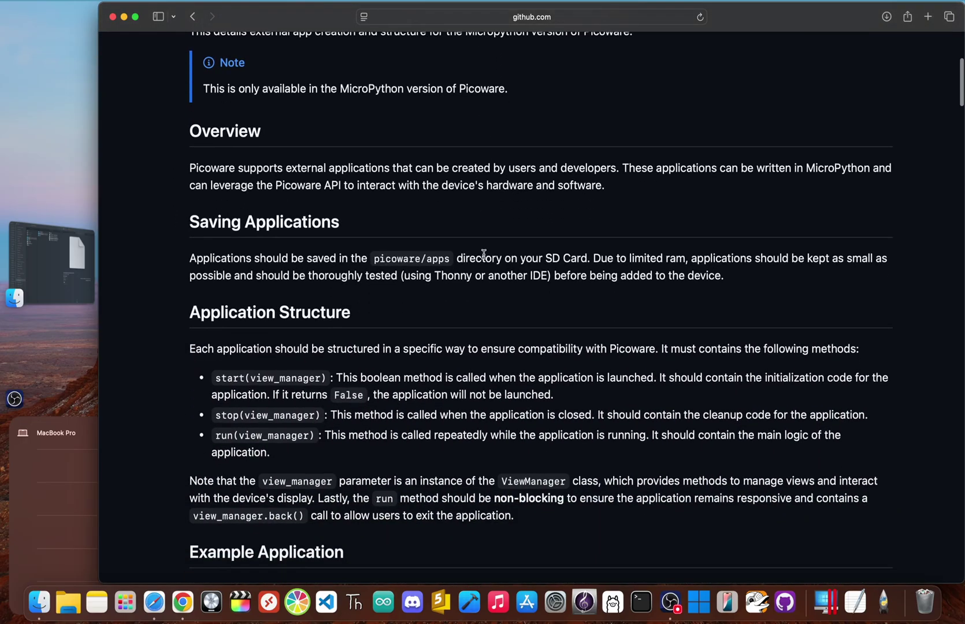
scroll(483, 254, "down", 9)
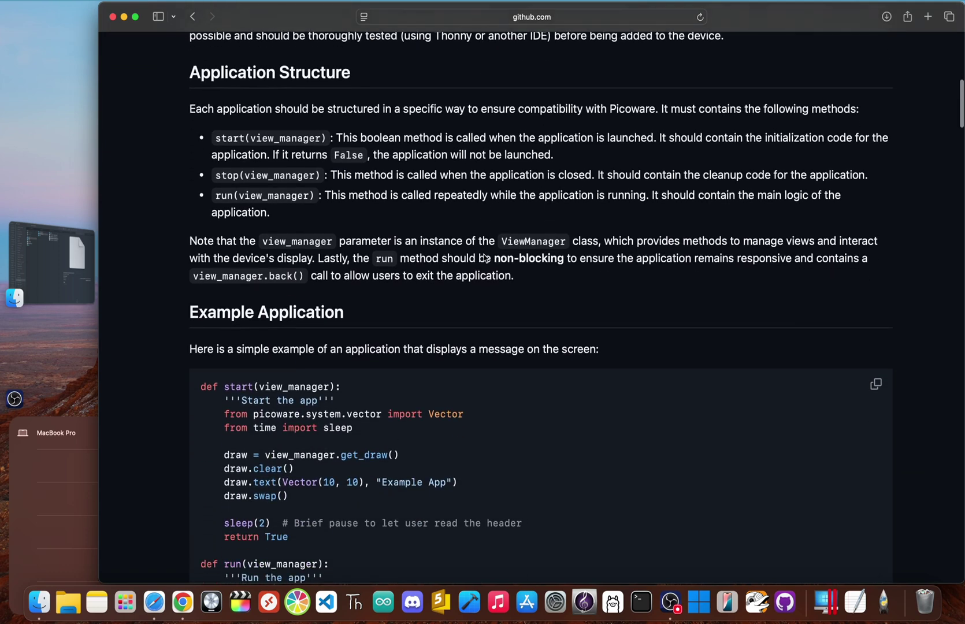
scroll(484, 257, "down", 2)
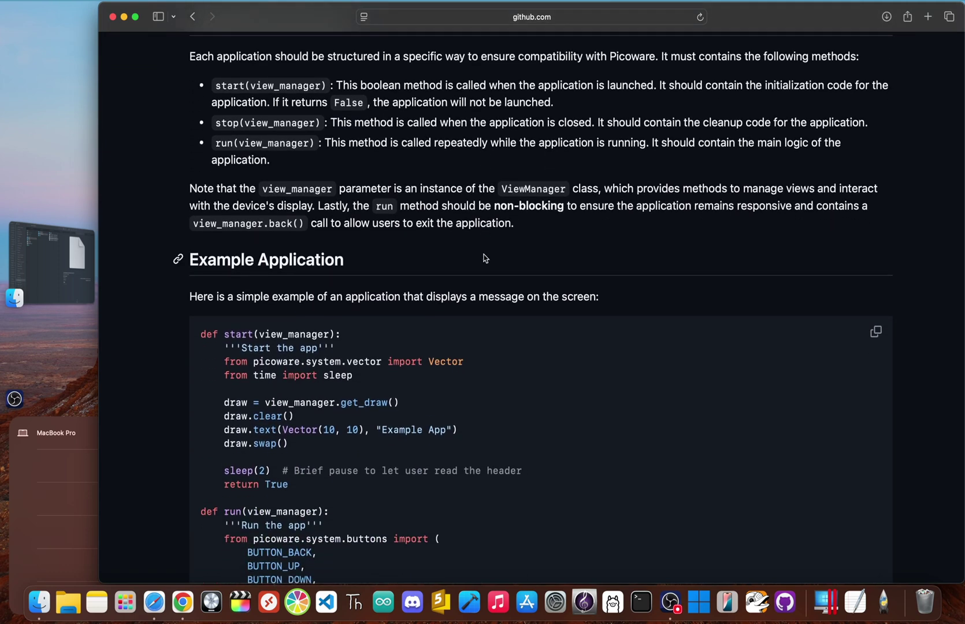
scroll(484, 258, "down", 10)
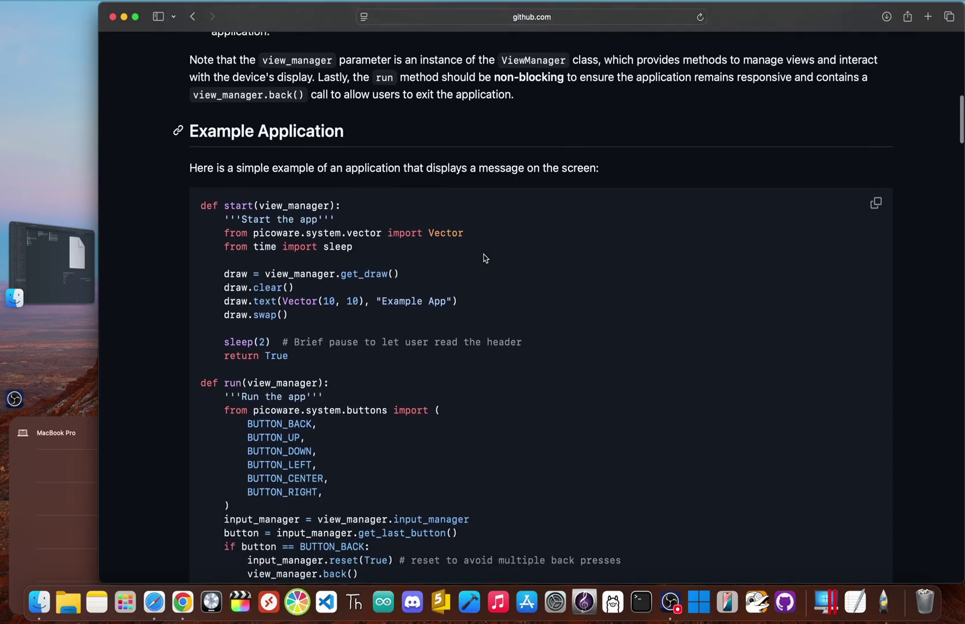
scroll(483, 258, "down", 5)
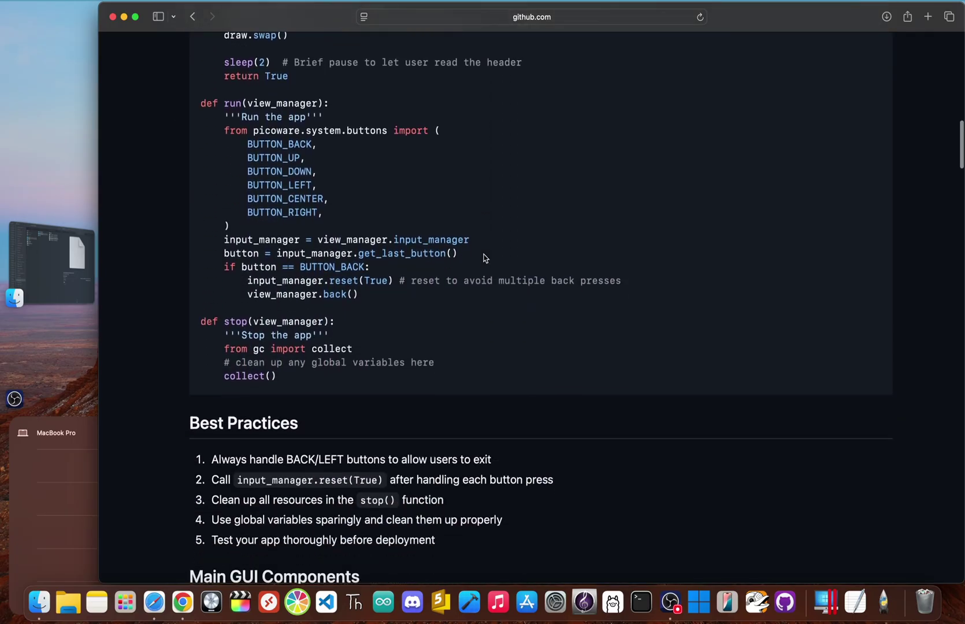
scroll(484, 258, "down", 2)
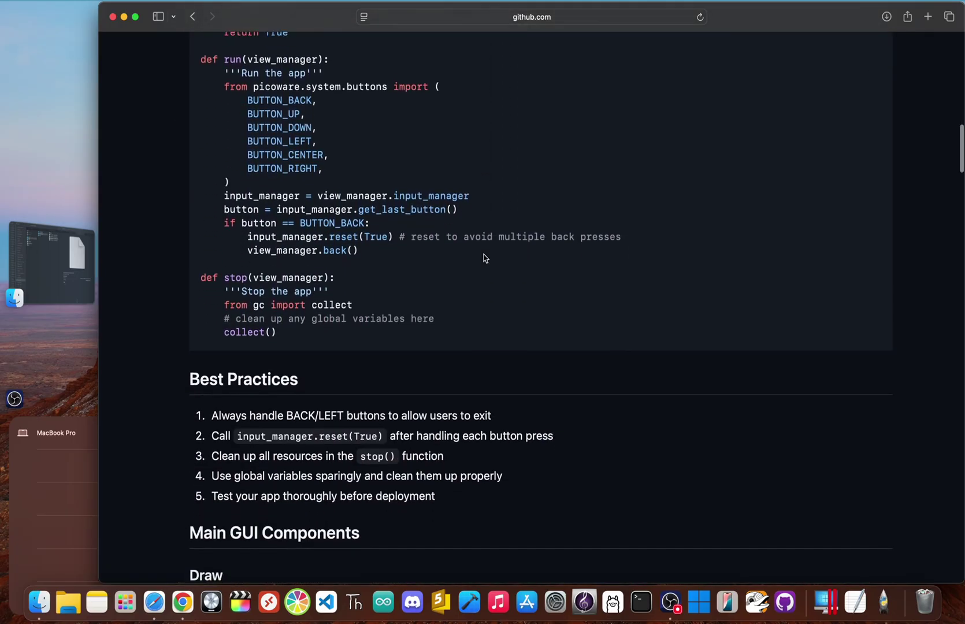
scroll(484, 258, "down", 3)
scroll(484, 258, "down", 3)
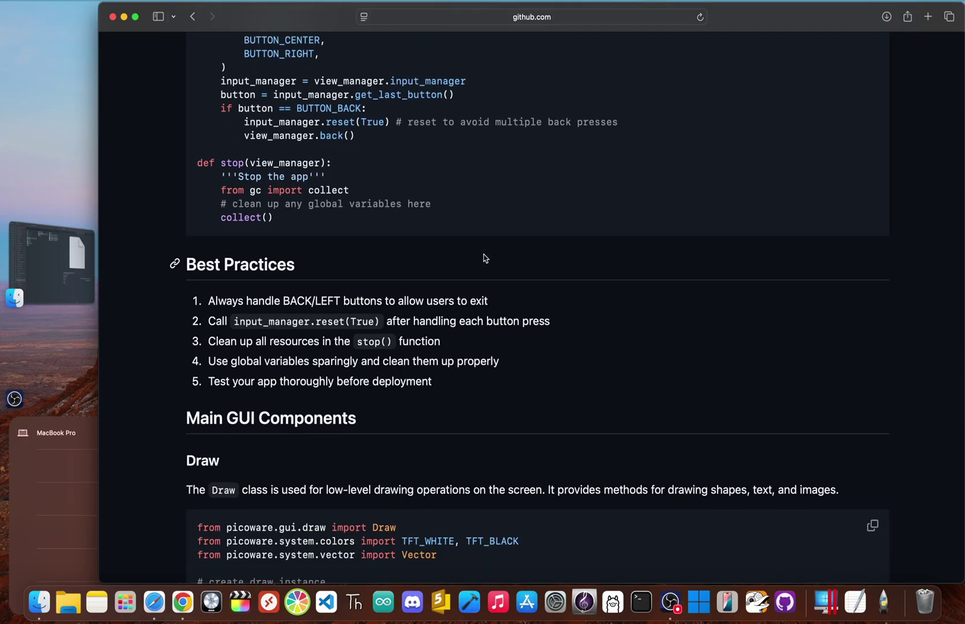
- Read the Draw and List component examples under Main GUI Components in the Apps.md guide
scroll(484, 258, "down", 5)
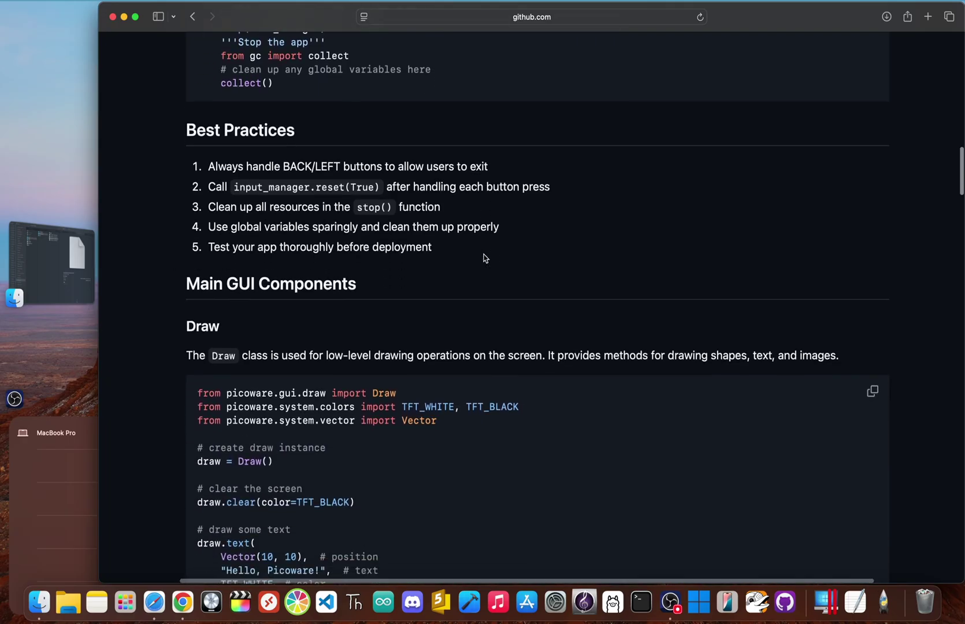
scroll(485, 258, "down", 4)
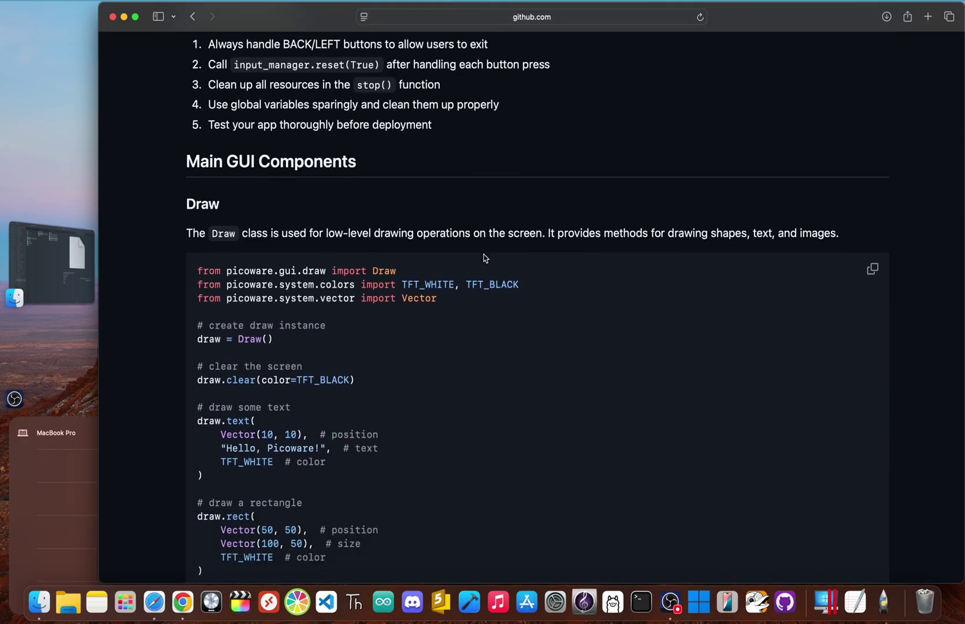
scroll(484, 258, "down", 3)
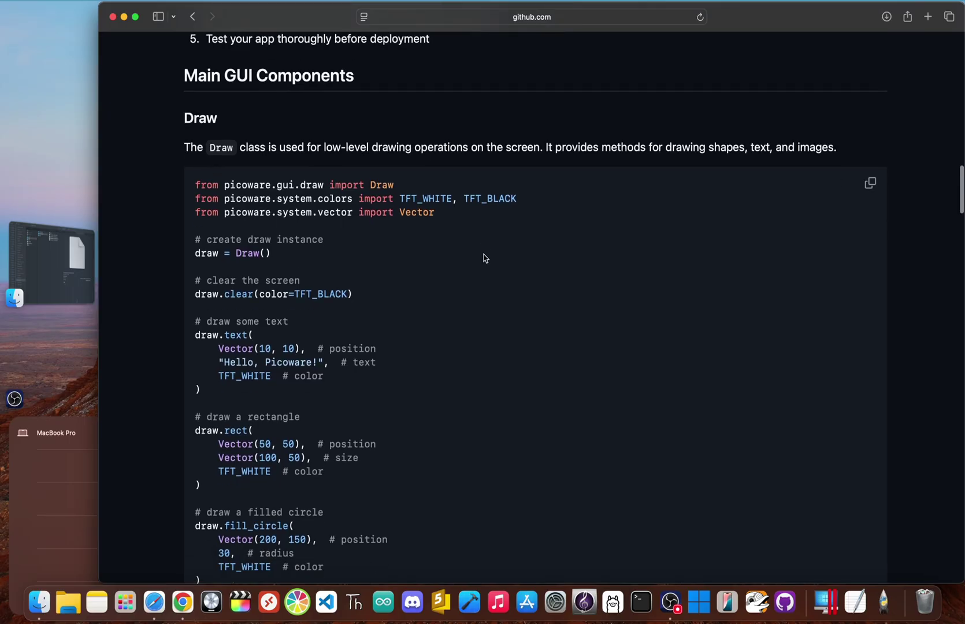
scroll(484, 258, "down", 3)
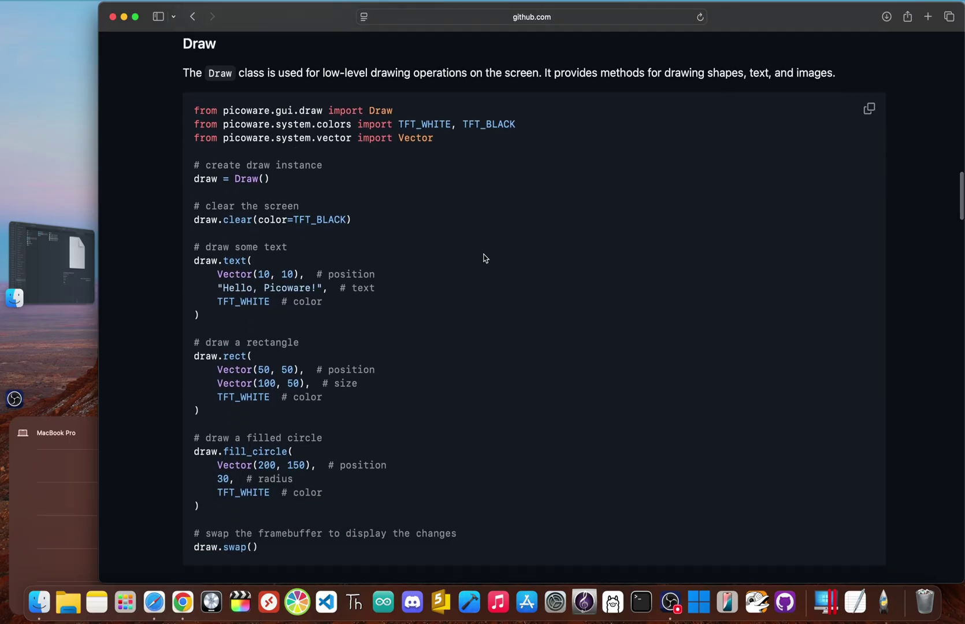
scroll(484, 258, "down", 5)
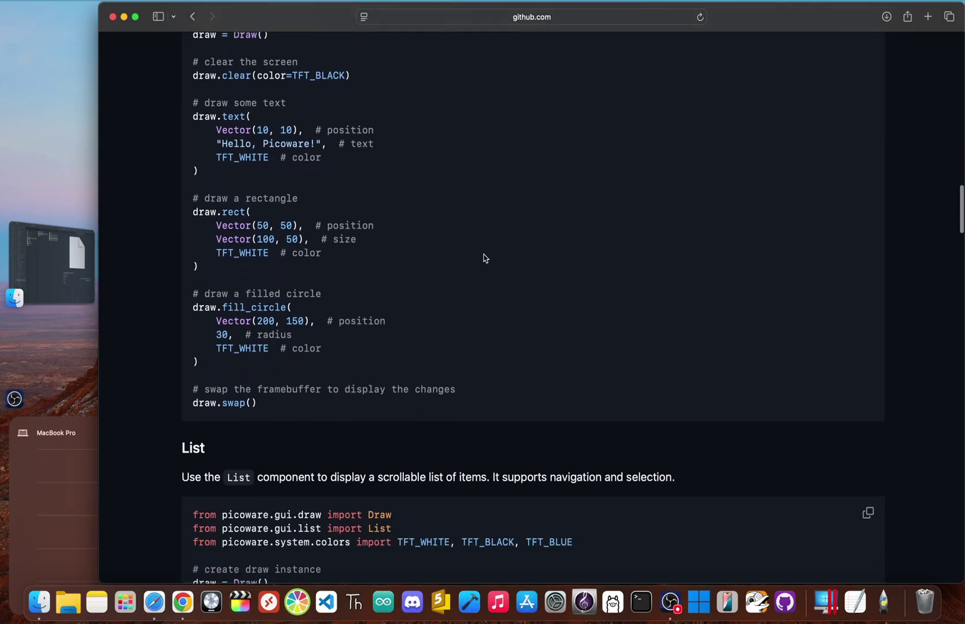
scroll(484, 258, "down", 5)
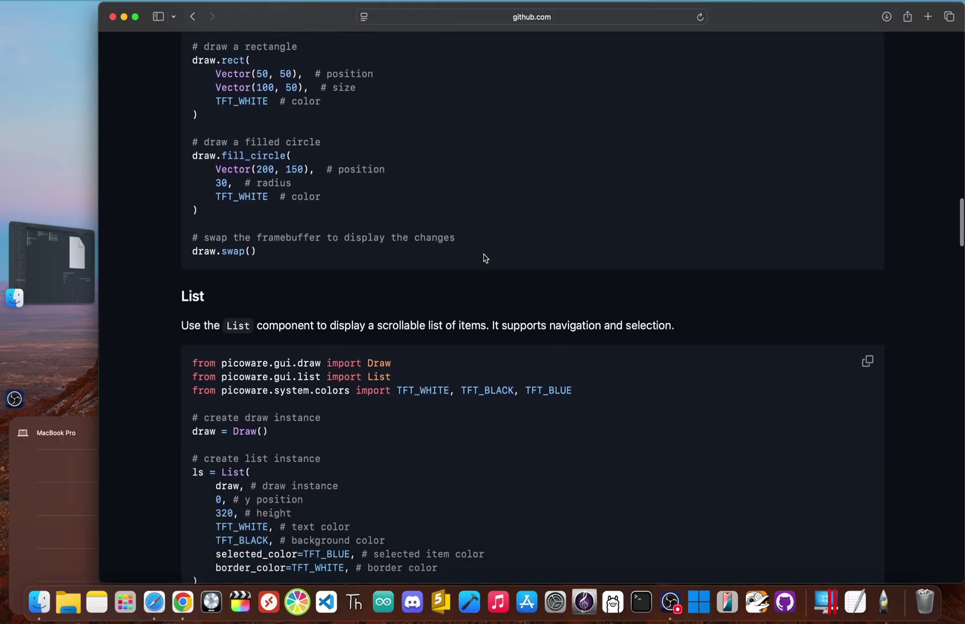
scroll(484, 258, "down", 3)
key("super+minus")
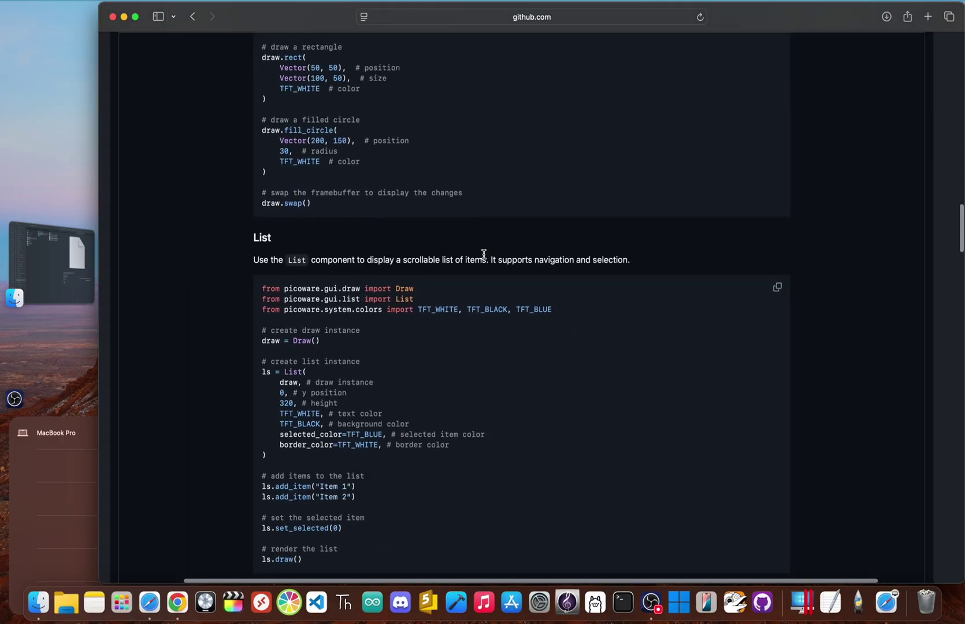
- Return to the guides folder, open Installation.md and read its Universal Method and Video Game Module instructions
scroll(484, 254, "up", 15)
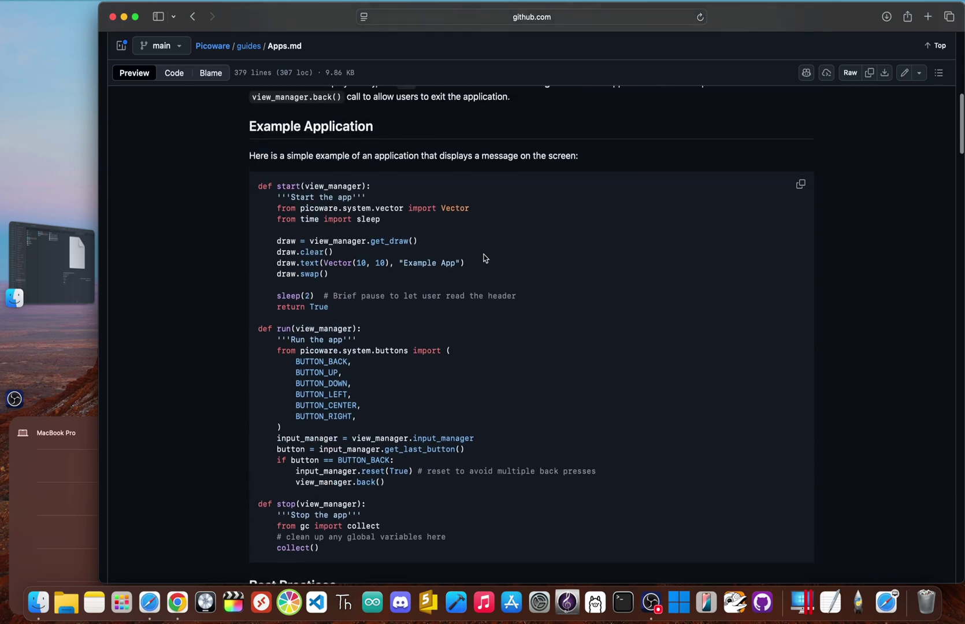
scroll(484, 258, "up", 12)
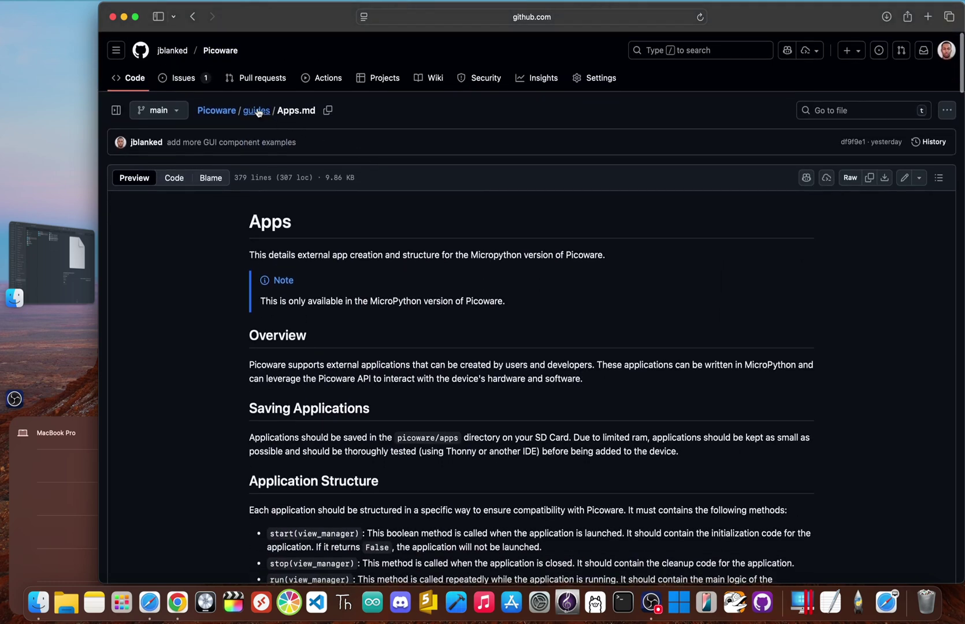
left_click(258, 112)
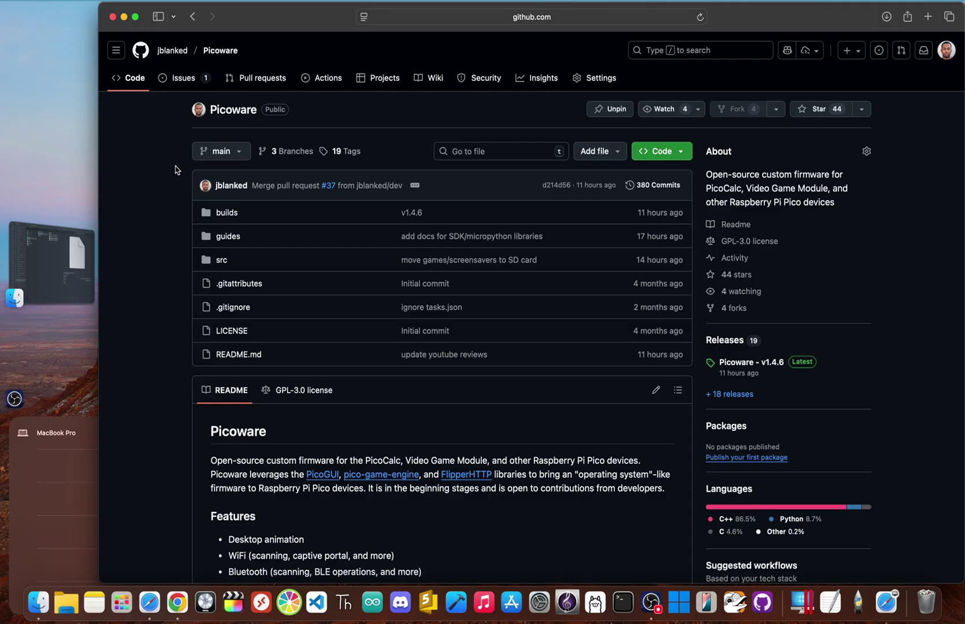
left_click(227, 236)
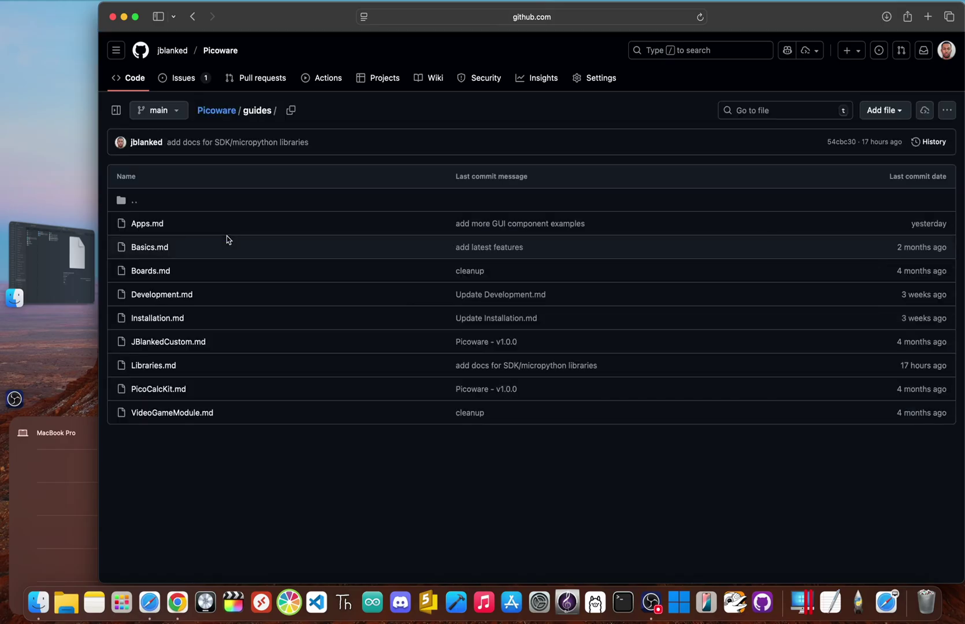
left_click(173, 319)
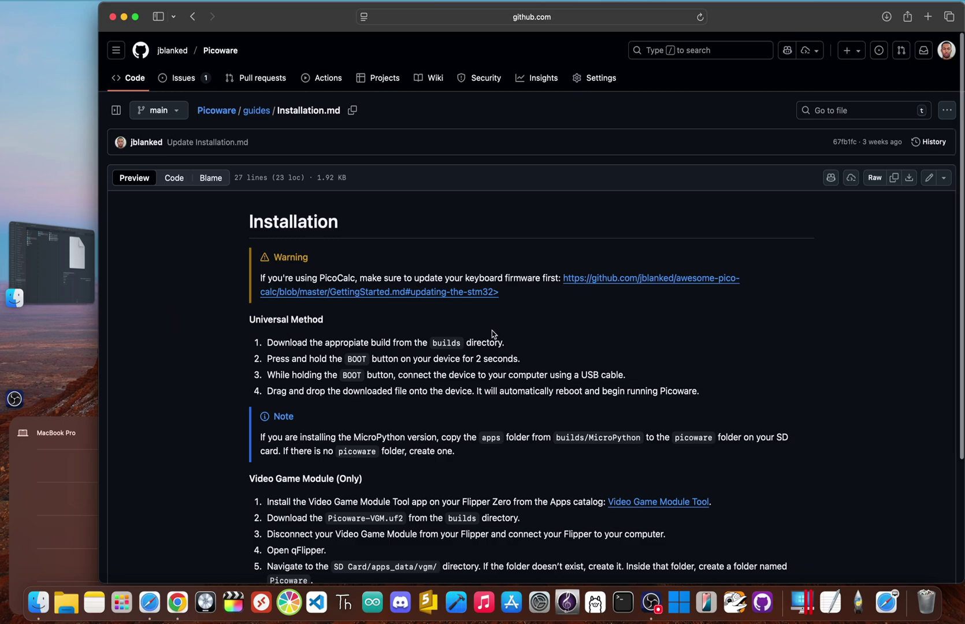
scroll(493, 336, "up", 3)
scroll(492, 334, "down", 4)
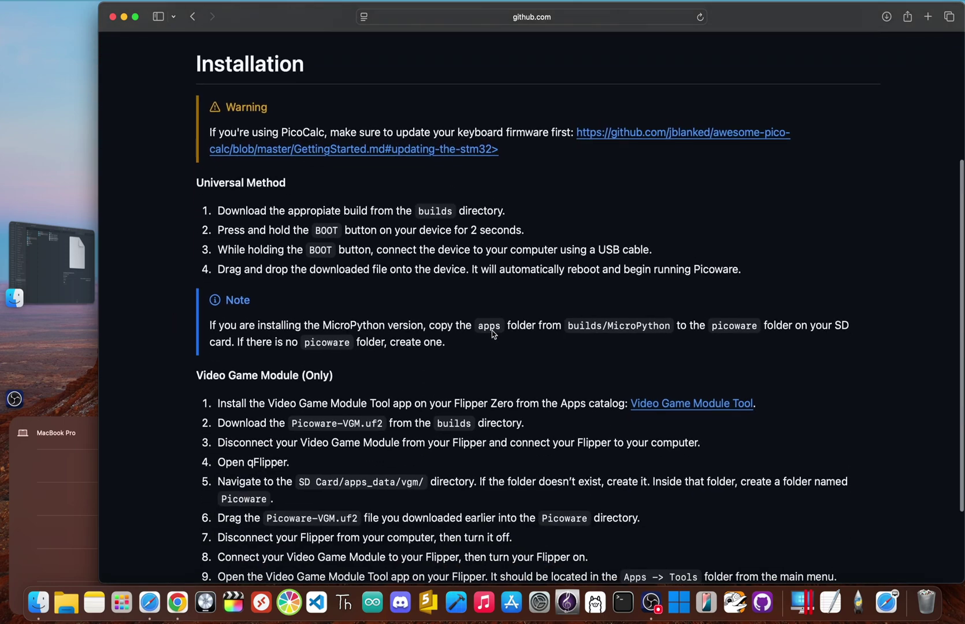
scroll(492, 334, "down", 1)
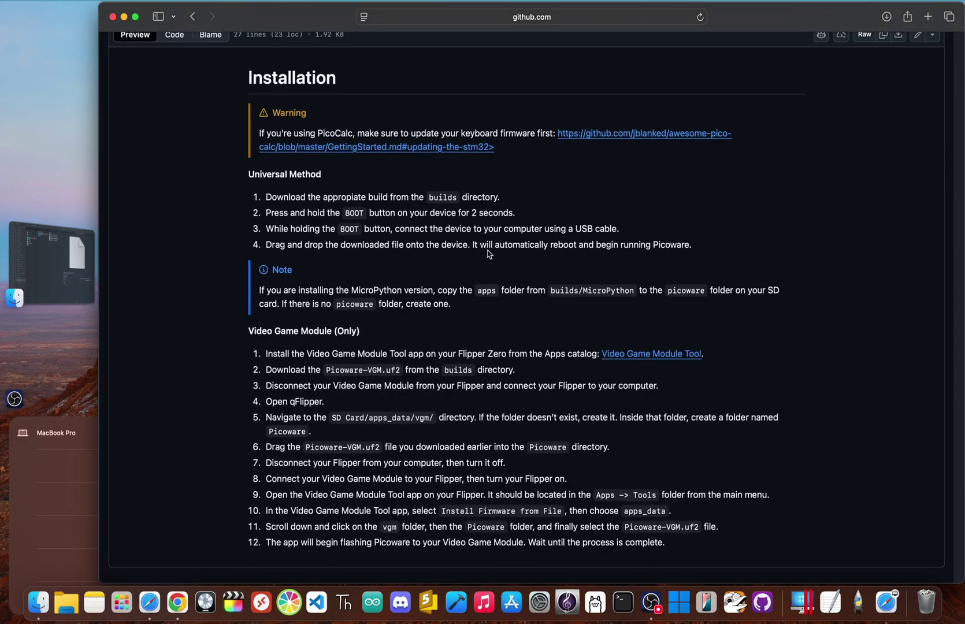
- Go back to the Picoware repository root and open the MicroPython folder inside builds
key("super+minus")
scroll(483, 259, "up", 5)
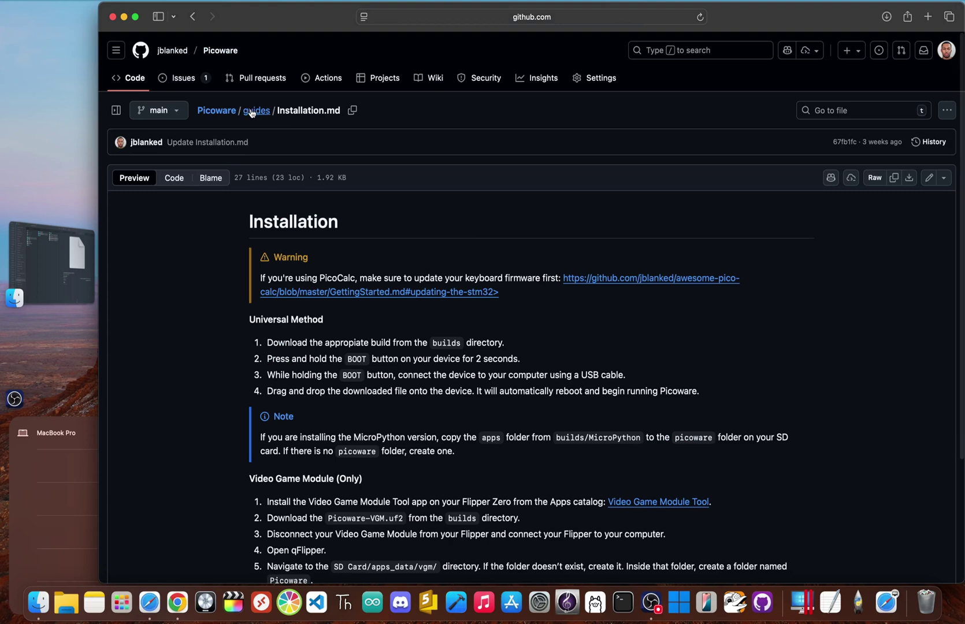
left_click(220, 112)
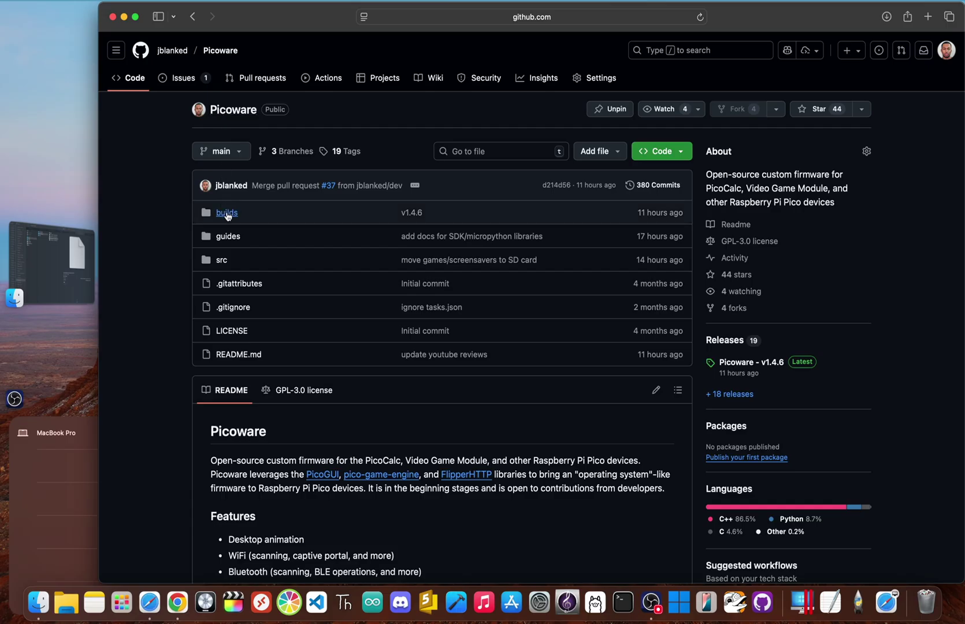
left_click(226, 213)
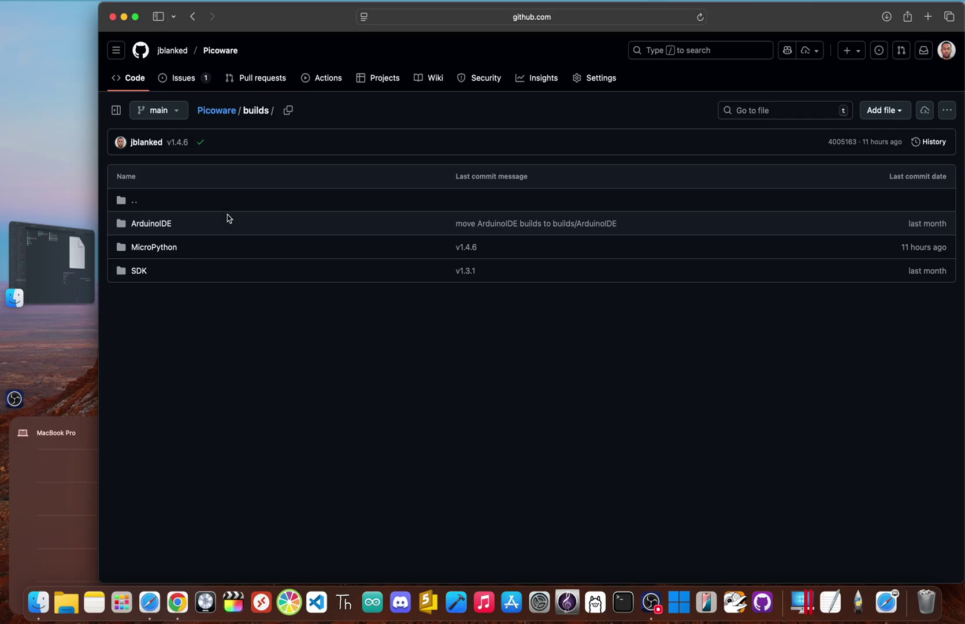
left_click(154, 247)
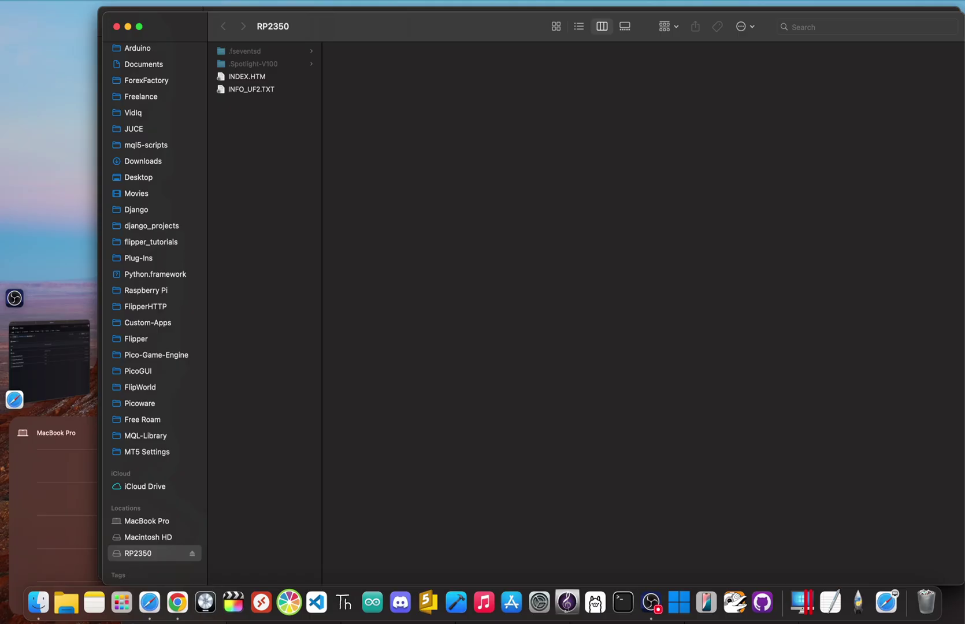
- Copy Picoware-PicoCalcPico2W.uf2 from the local builds/MicroPython folder onto the RP2350 drive in Finder
left_click_drag(405, 26, 396, 147)
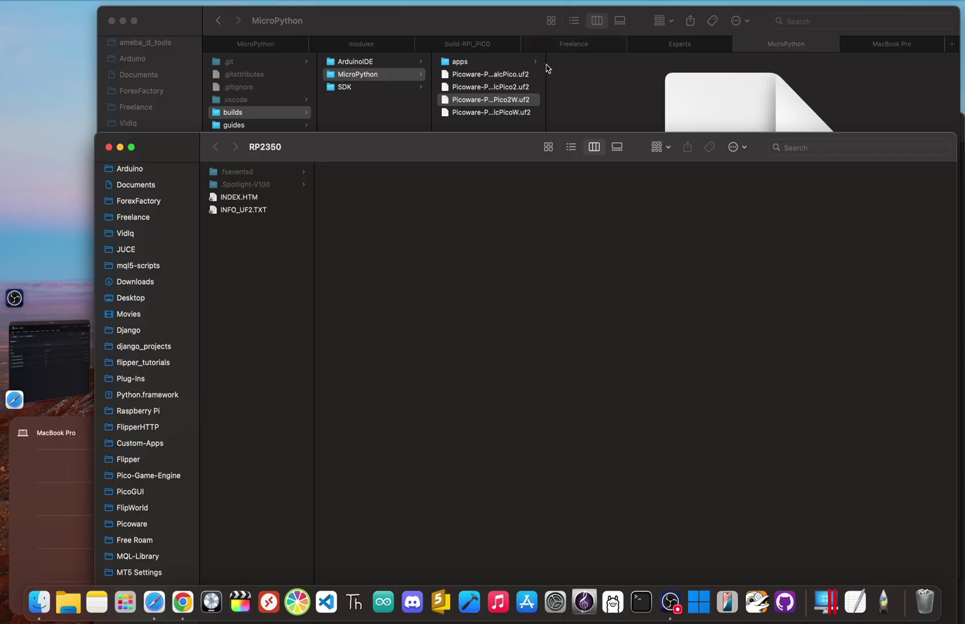
left_click_drag(507, 99, 276, 281)
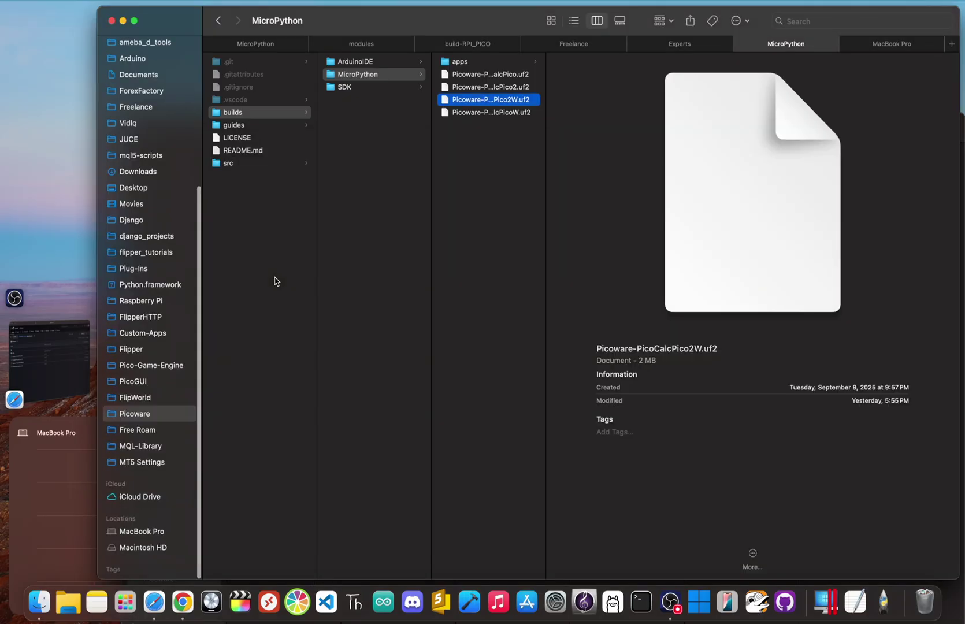
- Switch to Safari and open the apps folder in the repository's builds/MicroPython directory
key("super+Tab")
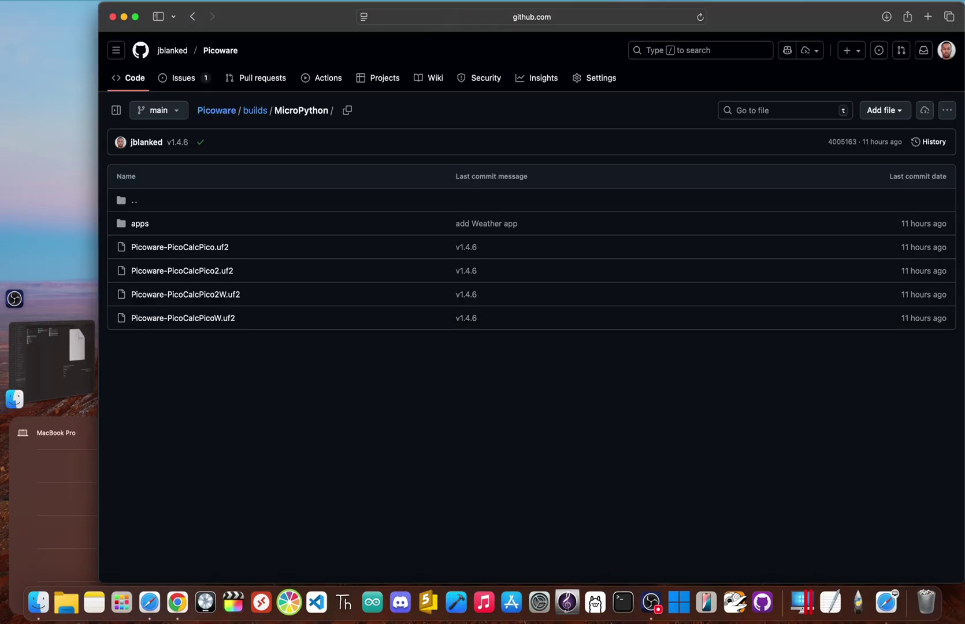
left_click(141, 227)
key("super+Tab")
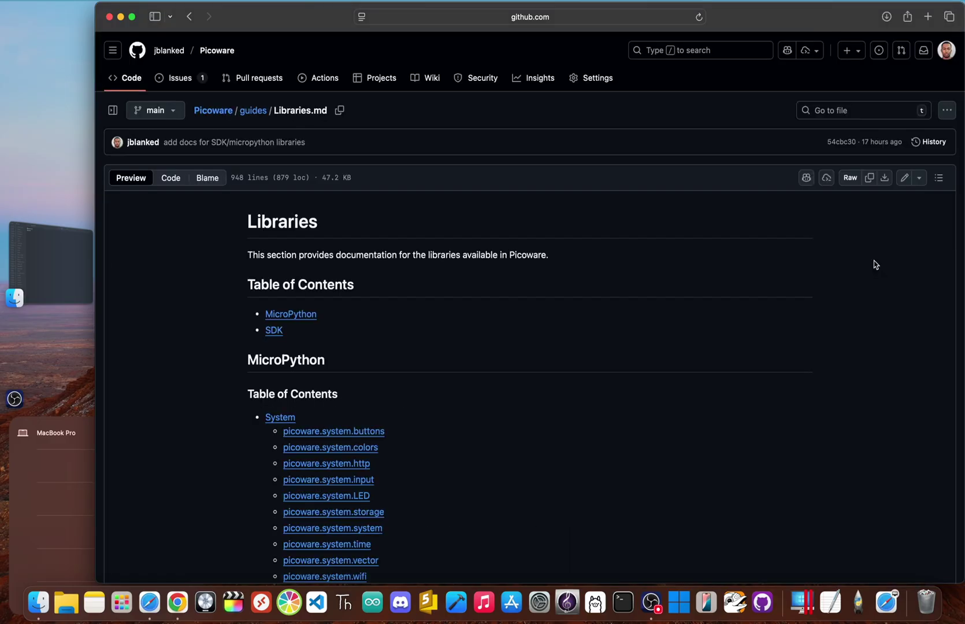
- Read the Libraries.md guide's MicroPython table of contents and its picoware.system.buttons and picoware.system.colors constants
scroll(874, 265, "down", 5)
scroll(873, 265, "down", 2)
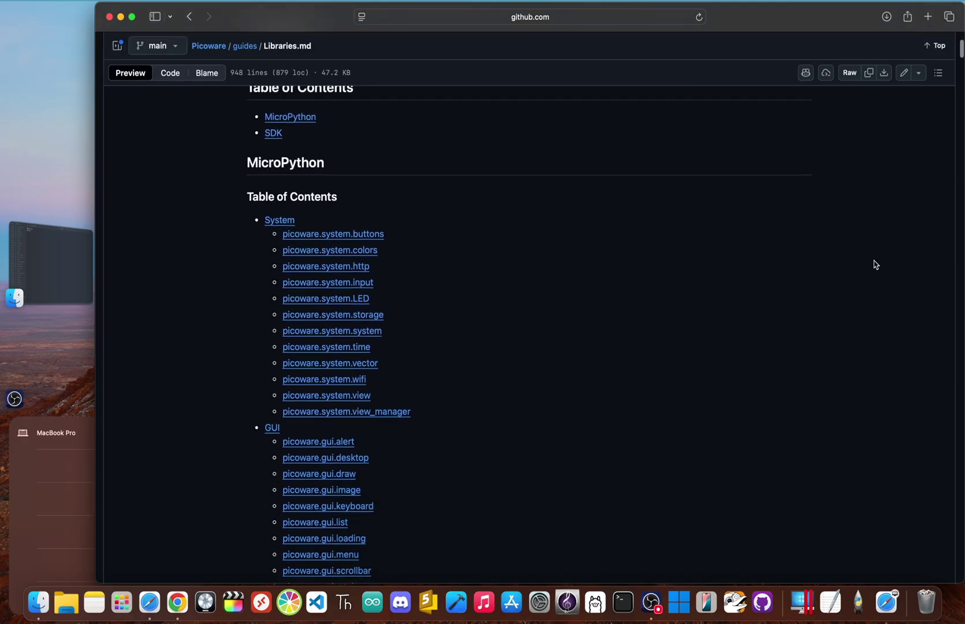
scroll(873, 265, "down", 5)
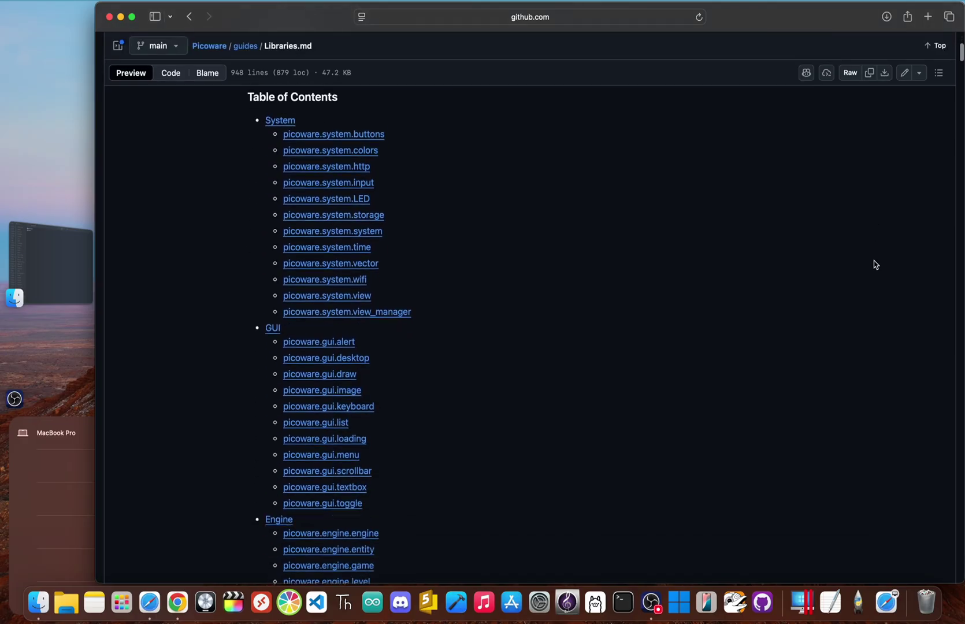
scroll(874, 264, "down", 10)
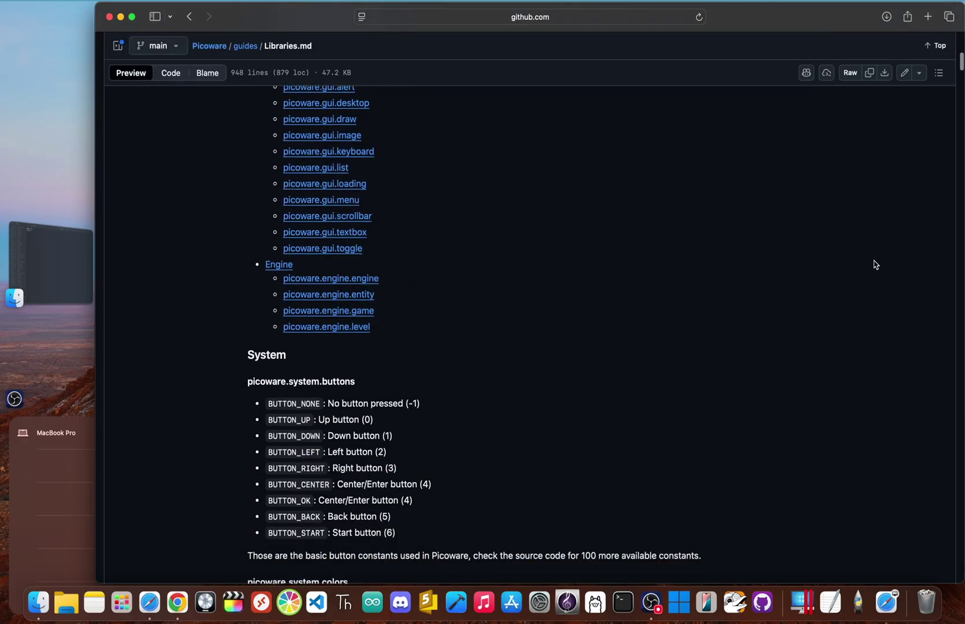
scroll(874, 265, "down", 2)
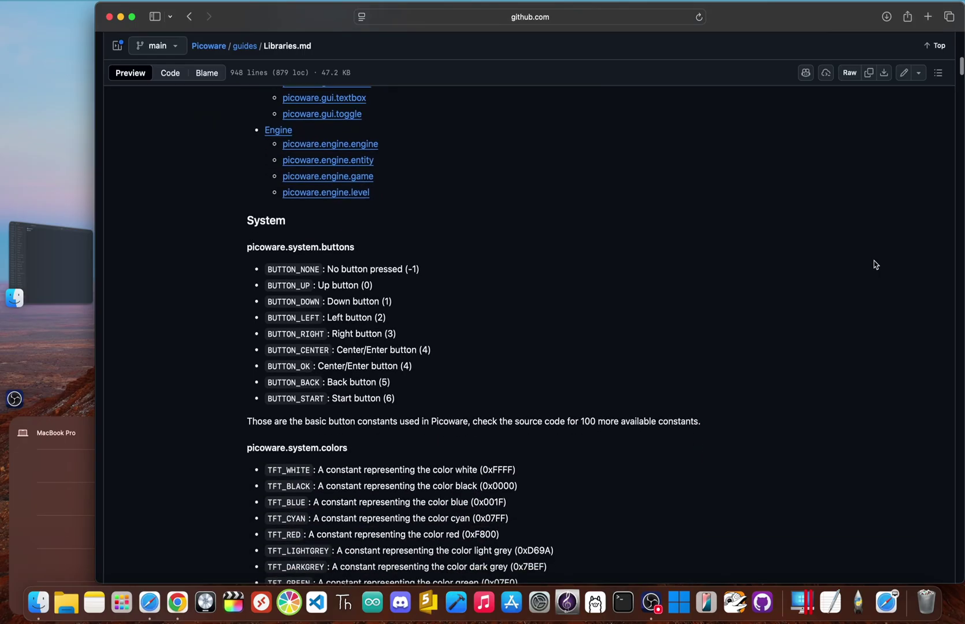
scroll(874, 265, "down", 1)
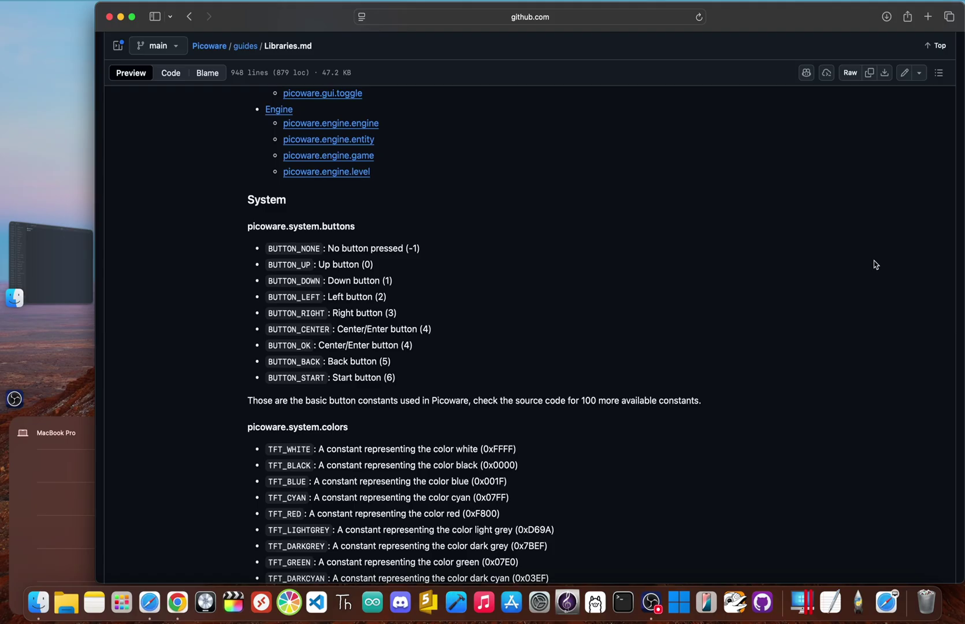
scroll(874, 265, "down", 6)
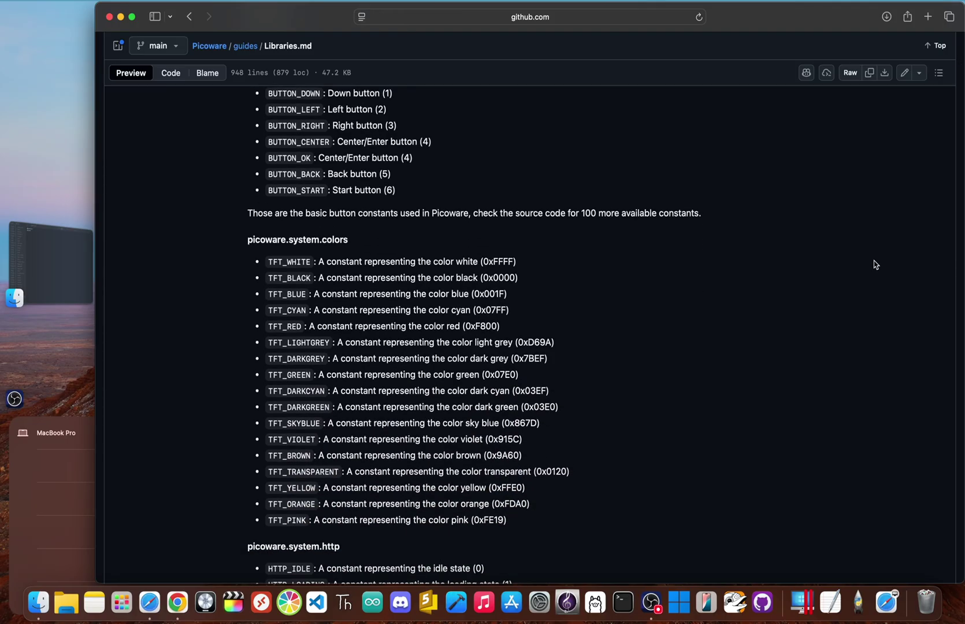
- Examine the picoware.system.http constants and the HTTP class's request functions in the Libraries.md guide
scroll(875, 265, "down", 4)
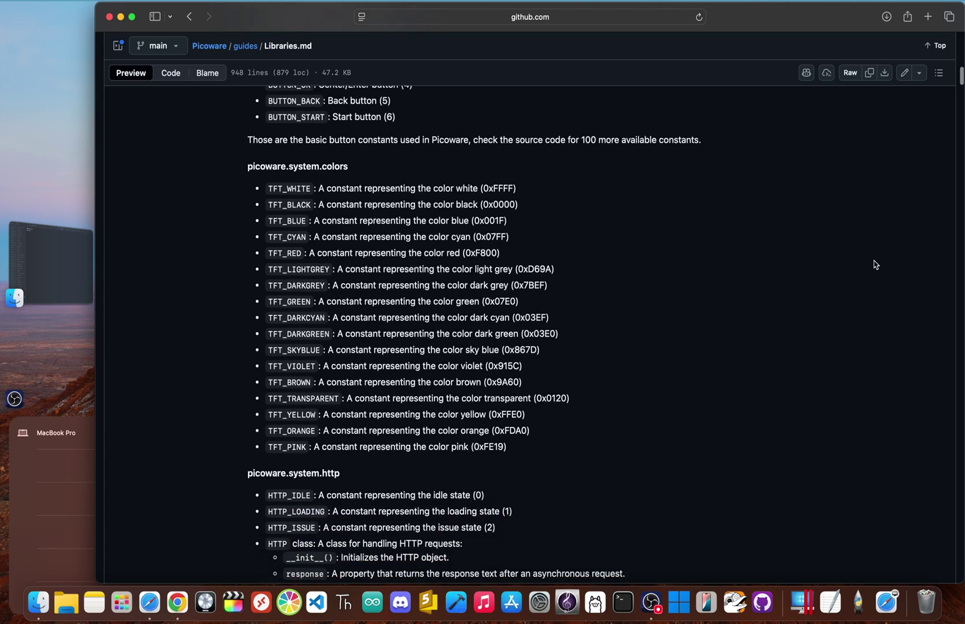
scroll(875, 265, "down", 6)
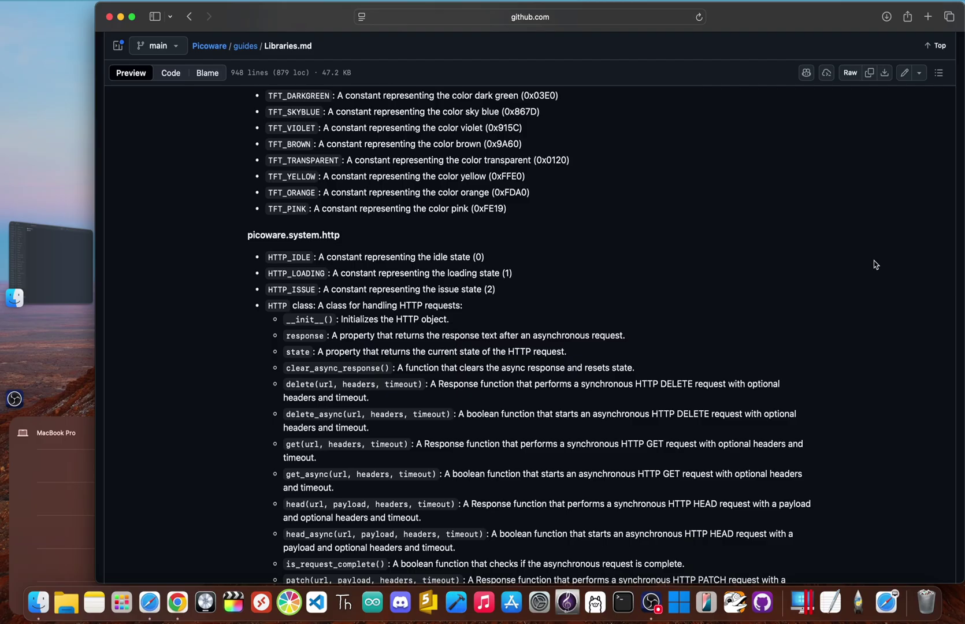
- Switch to Thonny, connect to the MicroPython (Raspberry Pi Pico) board at /dev/cu.usbmodem101, and restart its interpreter
key("super+Tab")
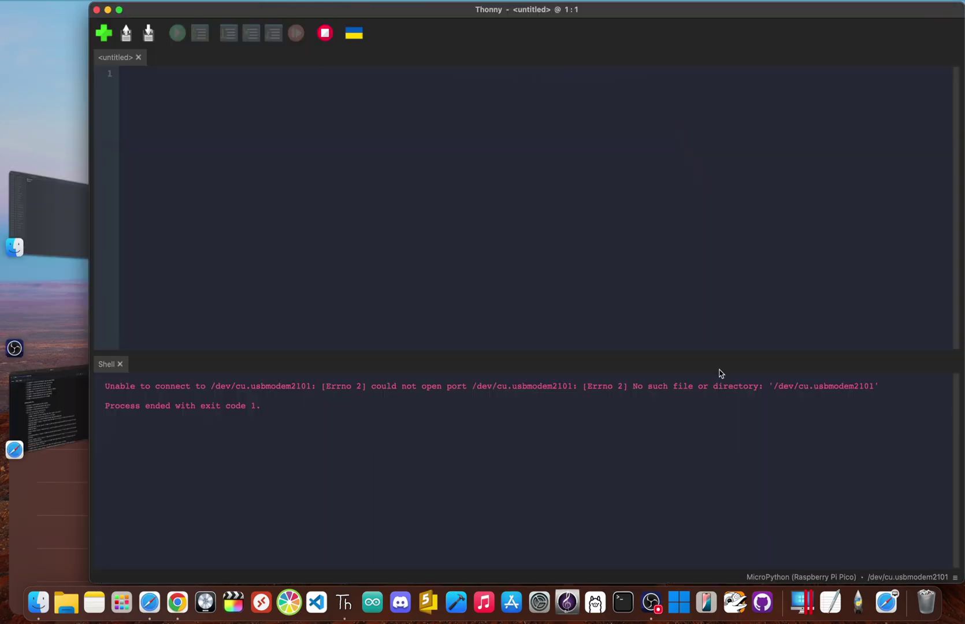
left_click(782, 577)
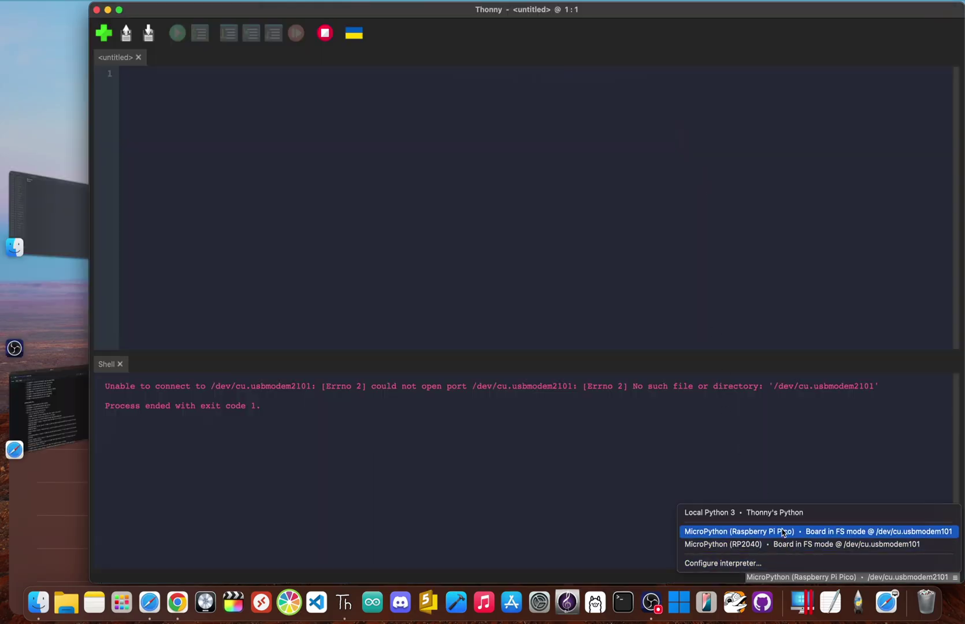
left_click(783, 530)
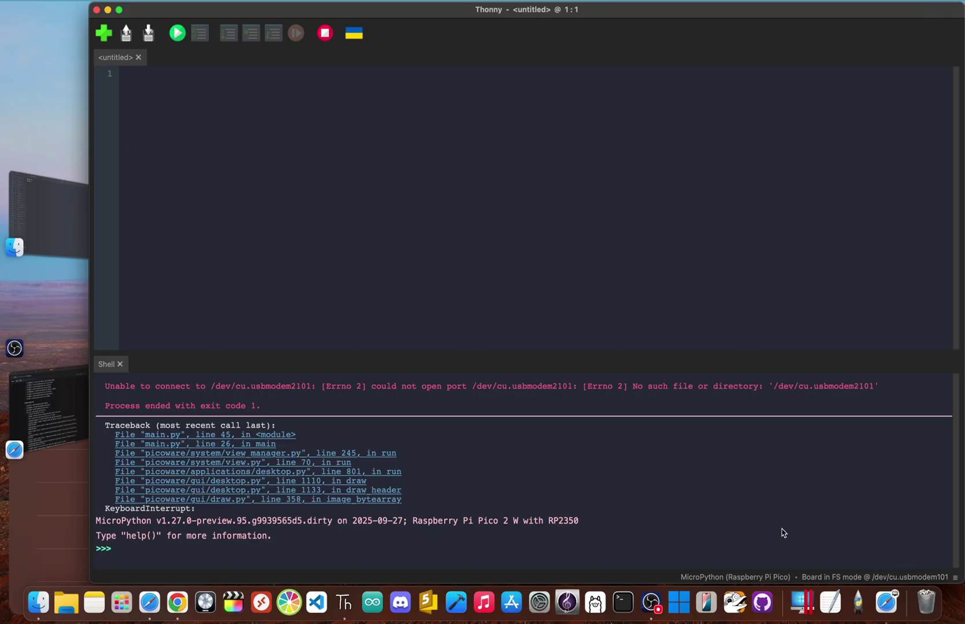
left_click(325, 32)
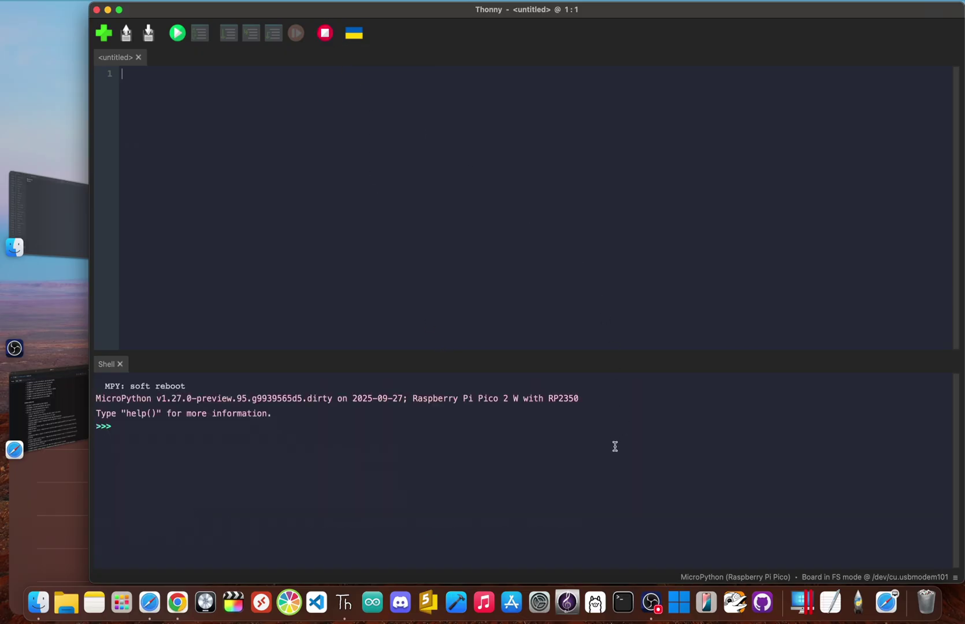